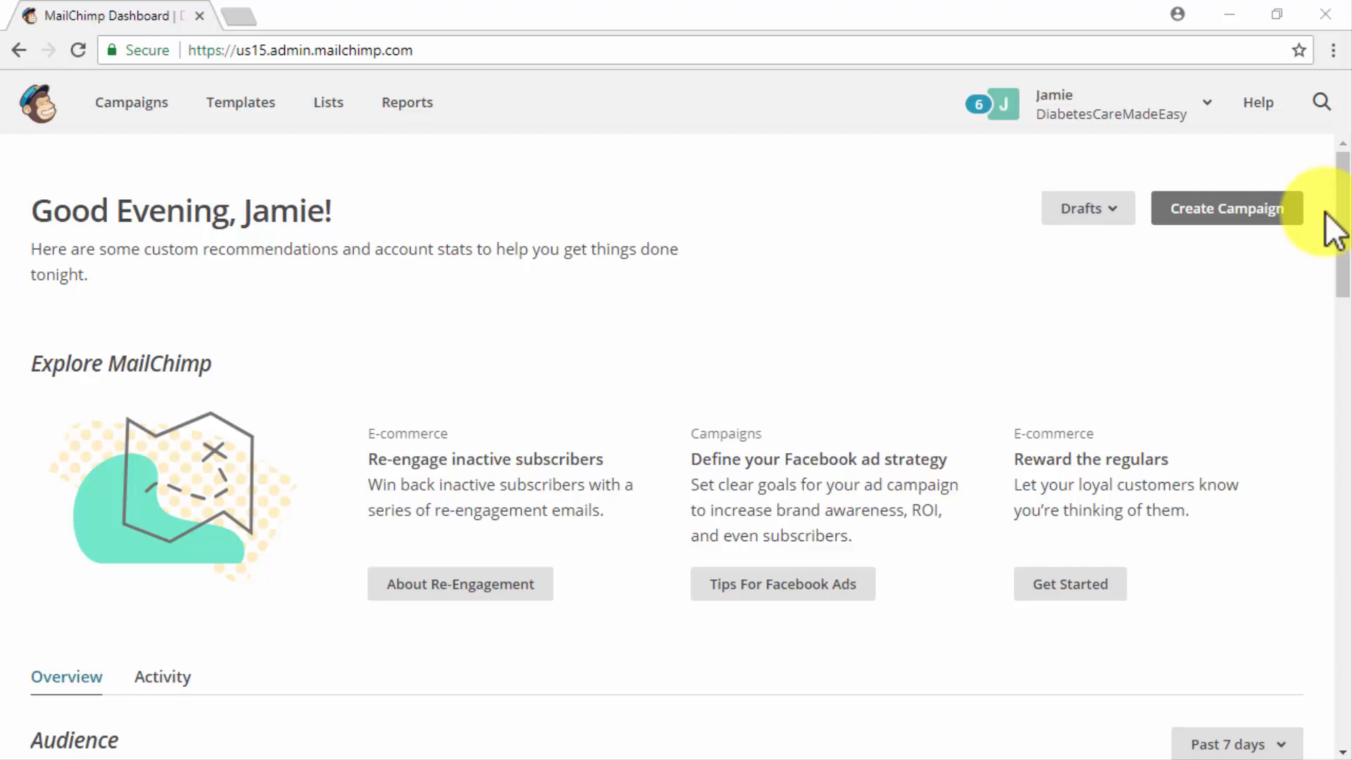
Start a new landing page campaign using the Signup page type
{"action": "left_click", "coordinate": [1283, 217]}
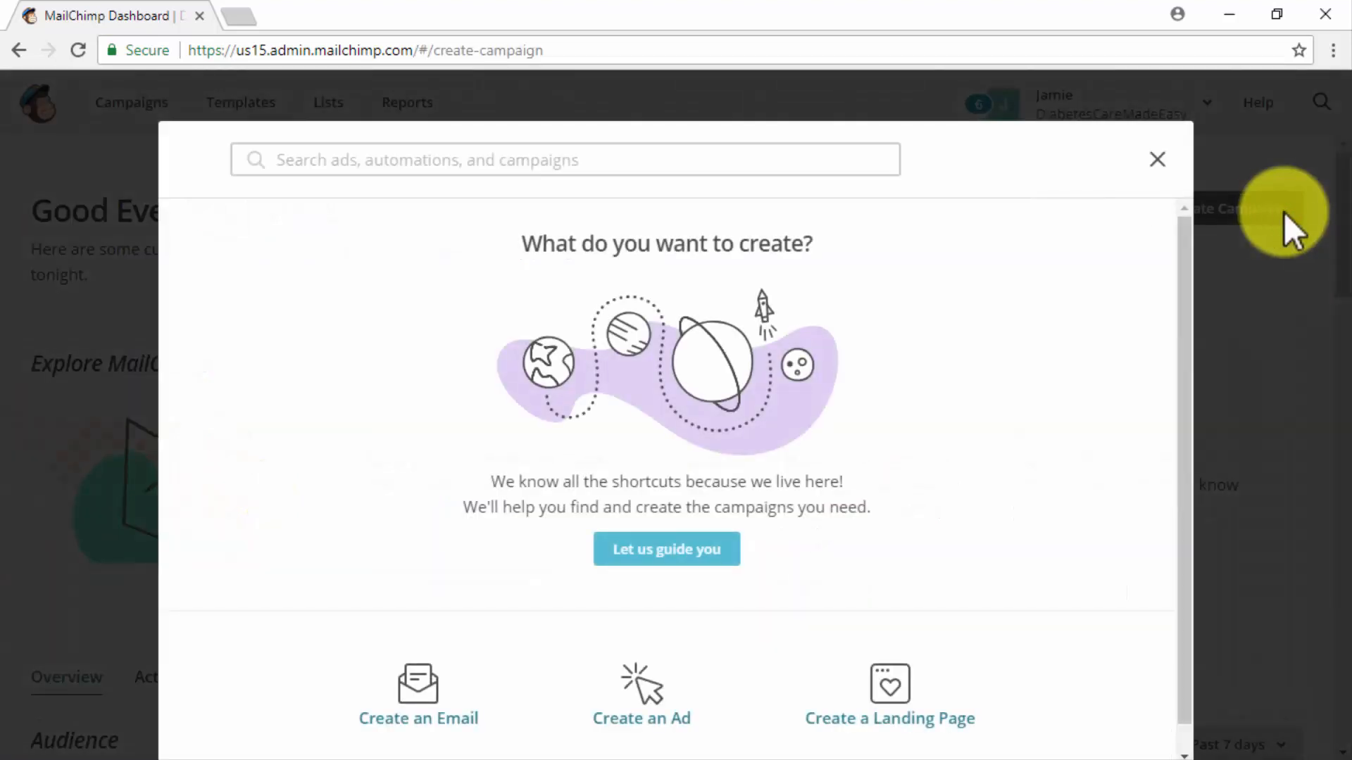
{"action": "scroll", "coordinate": [1140, 352], "scroll_direction": "down", "scroll_amount": 1}
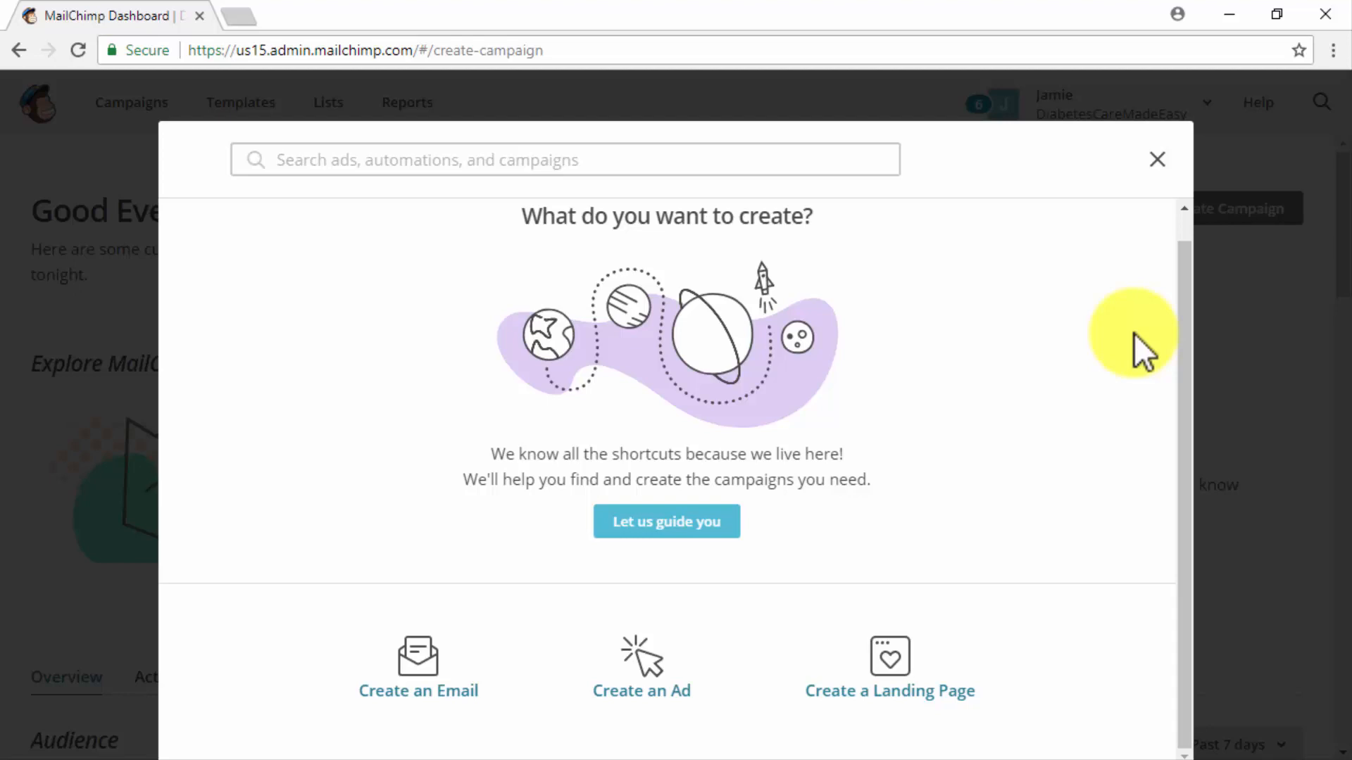
{"action": "left_click", "coordinate": [883, 696]}
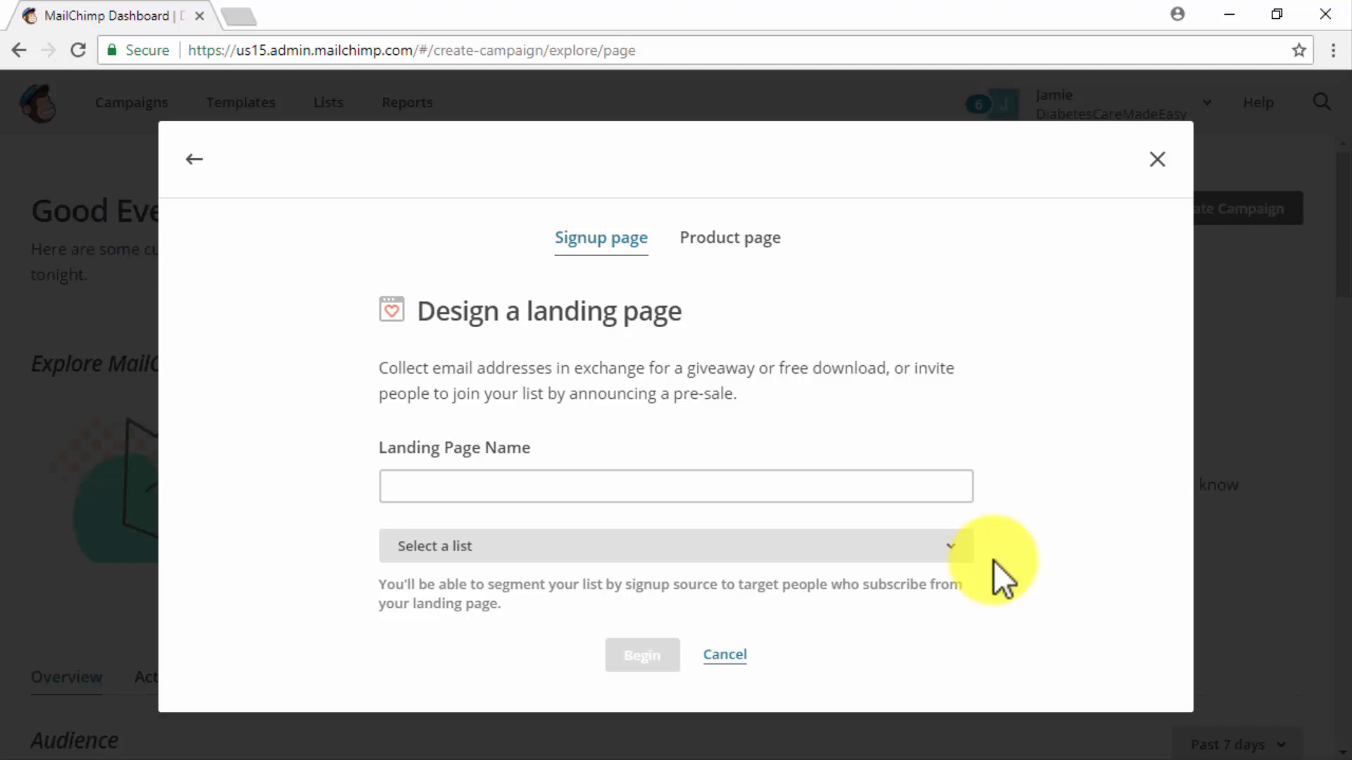
{"action": "left_click", "coordinate": [744, 240]}
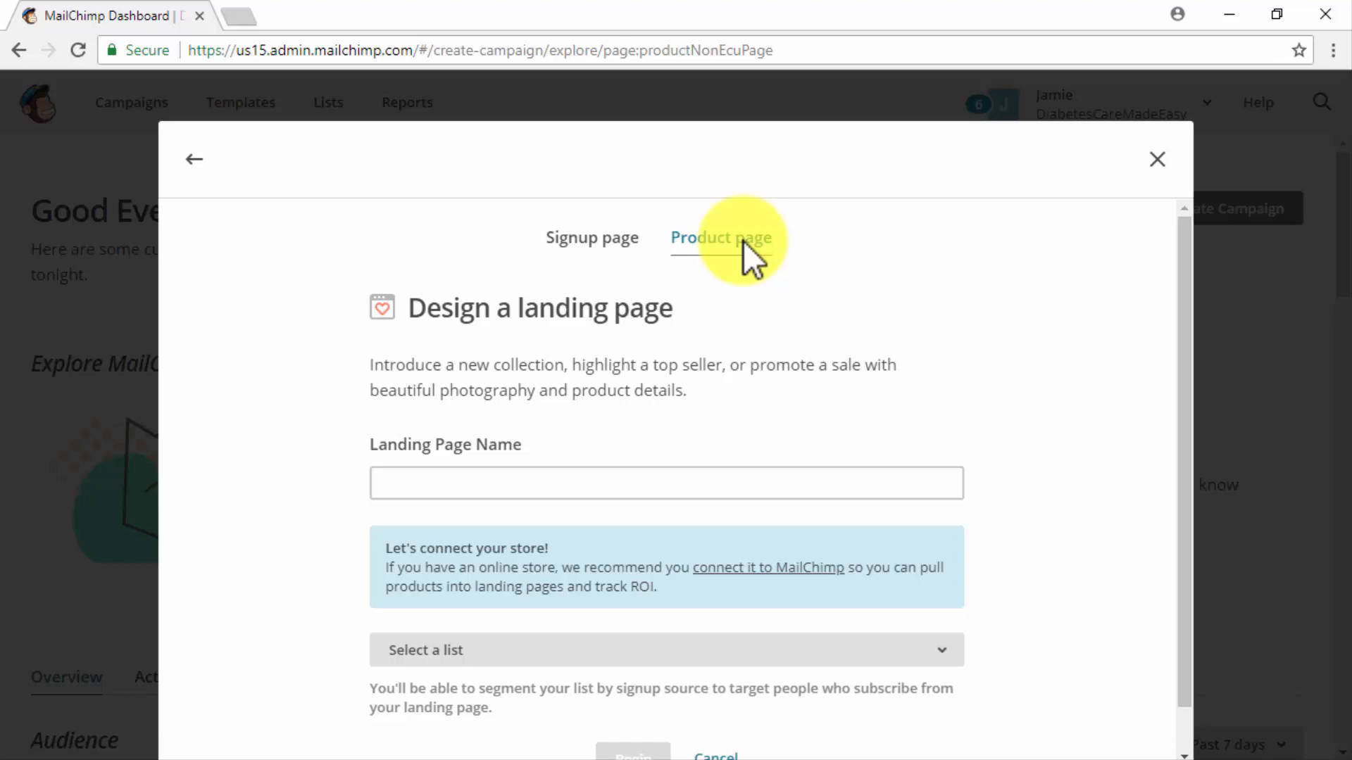
{"action": "left_click", "coordinate": [633, 239]}
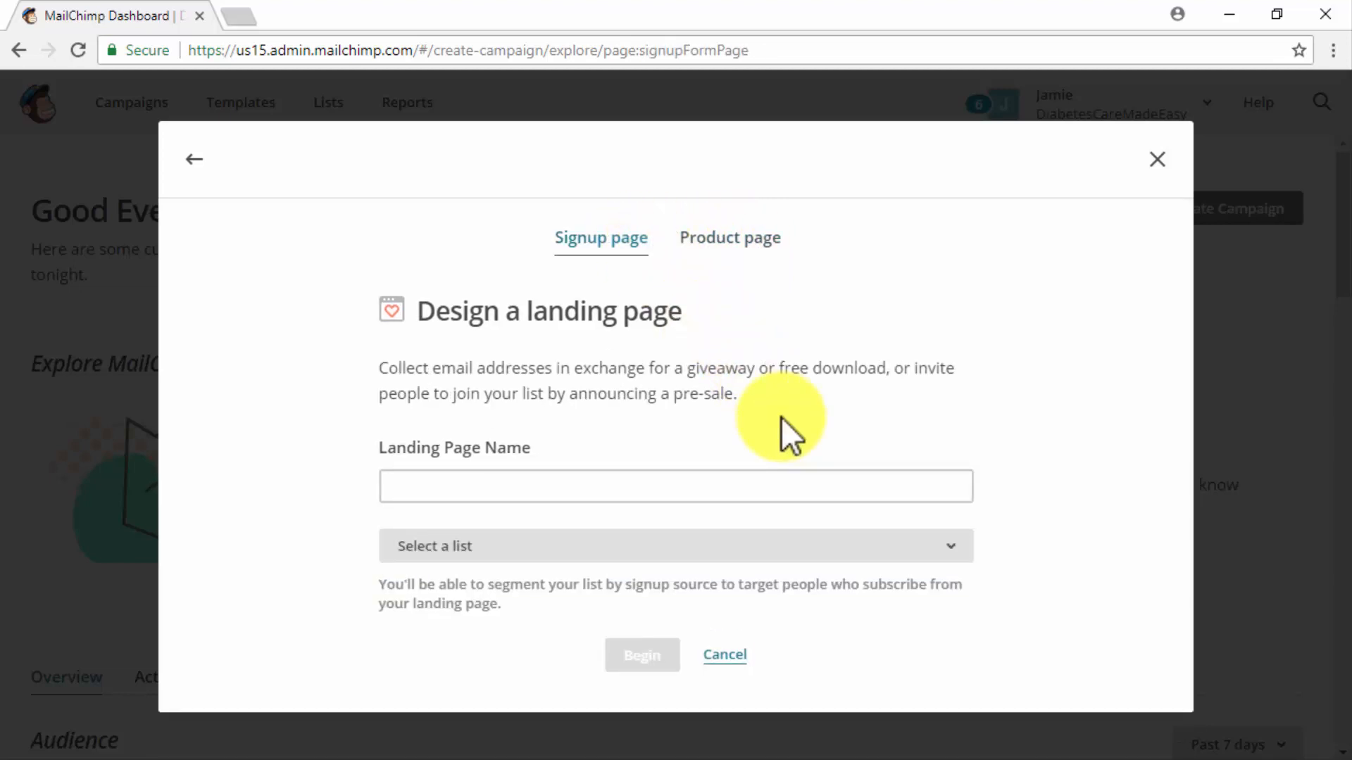
Name the landing page "Landing Page #1", assign it to the Subscribers list and begin designing it
{"action": "left_click", "coordinate": [690, 486]}
{"action": "type", "text": "Landing Page #1"}
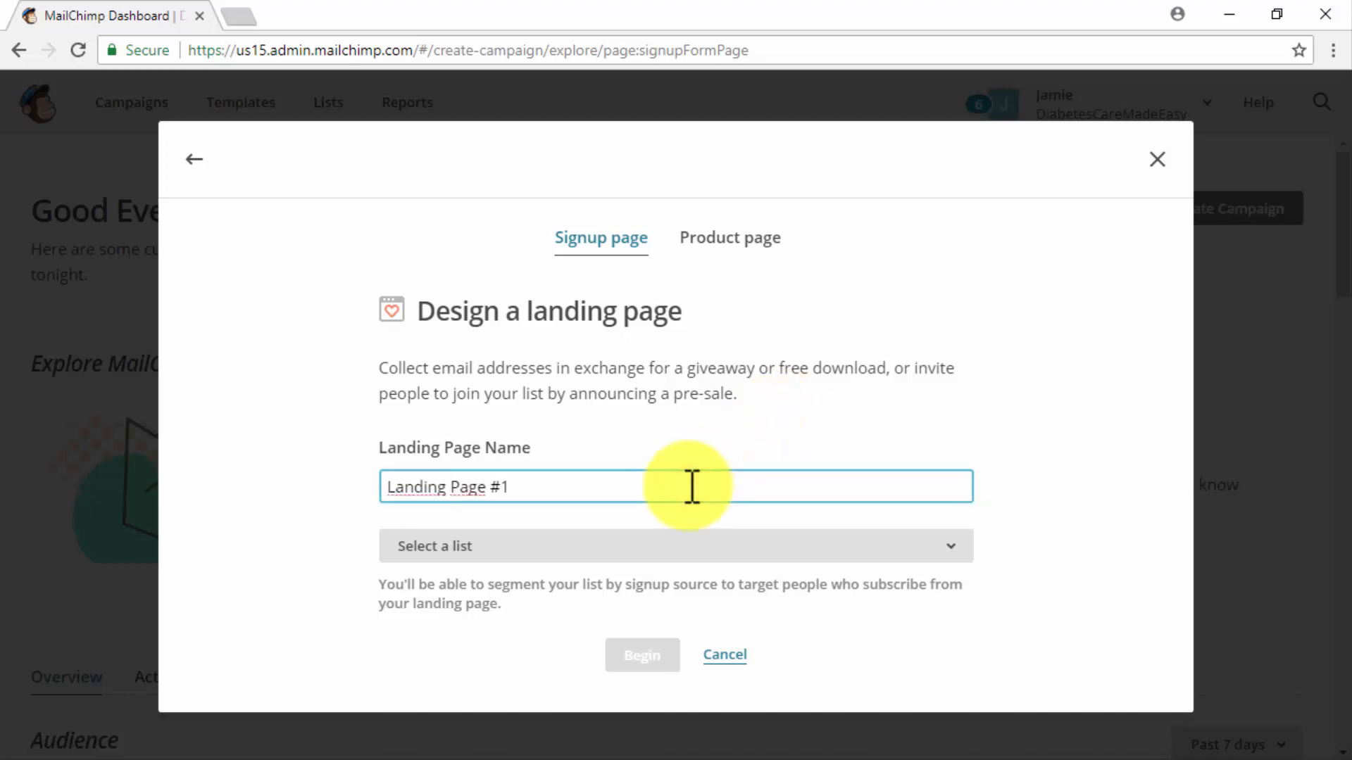
{"action": "left_click", "coordinate": [685, 549]}
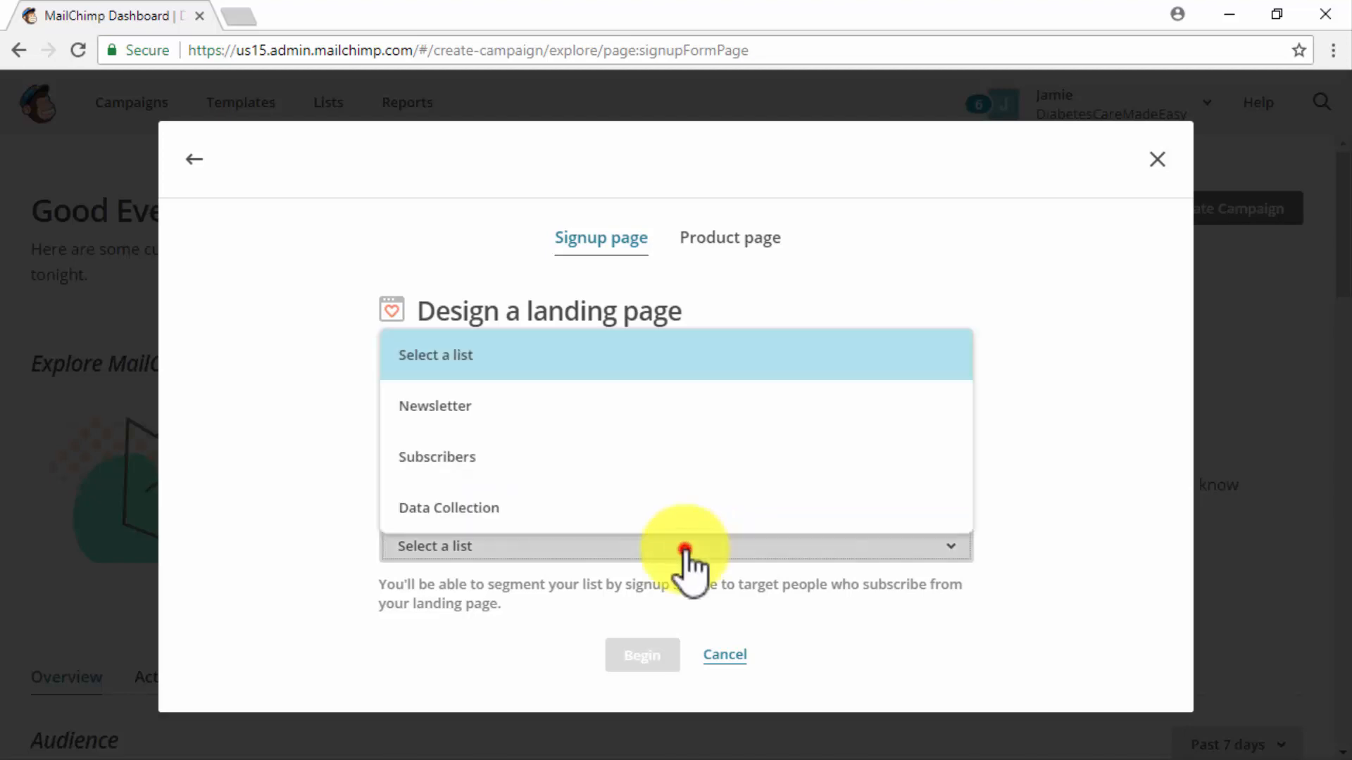
{"action": "left_click", "coordinate": [687, 466]}
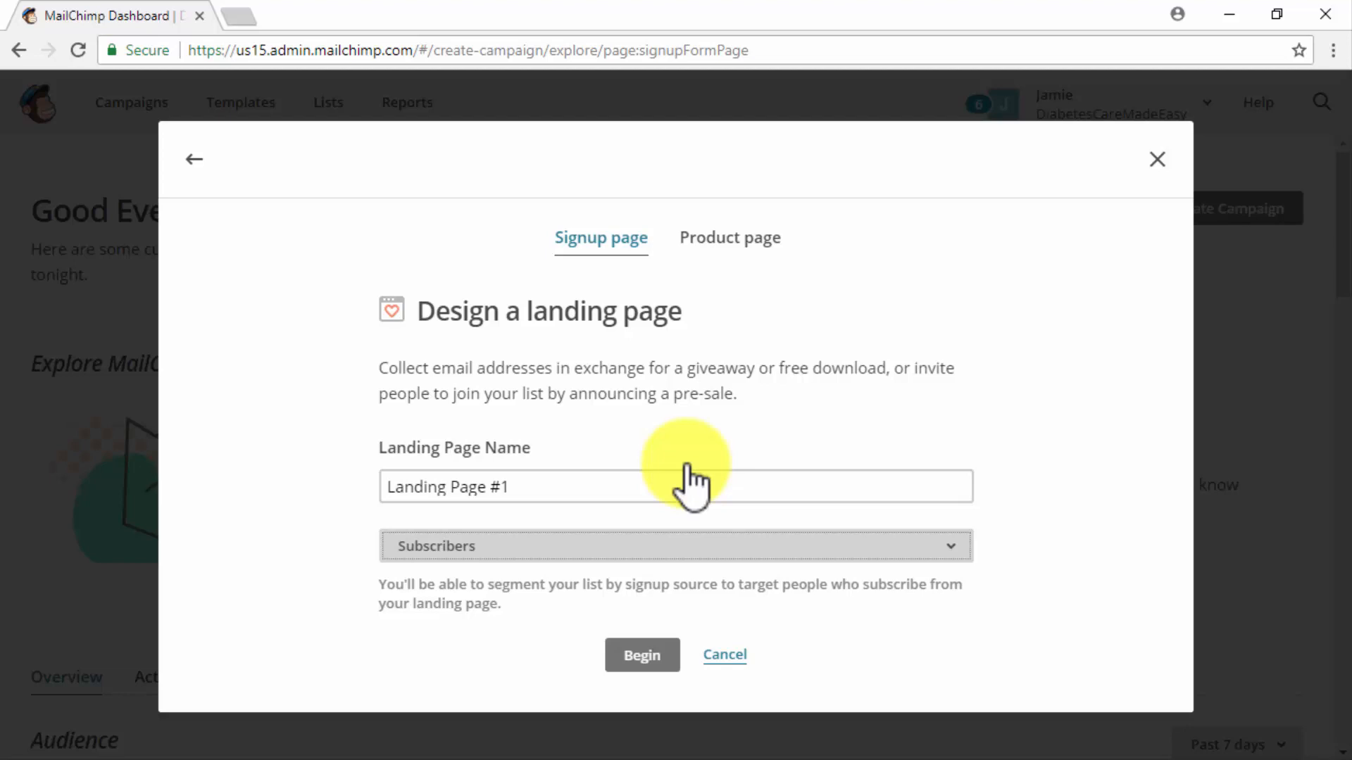
{"action": "left_click", "coordinate": [669, 669]}
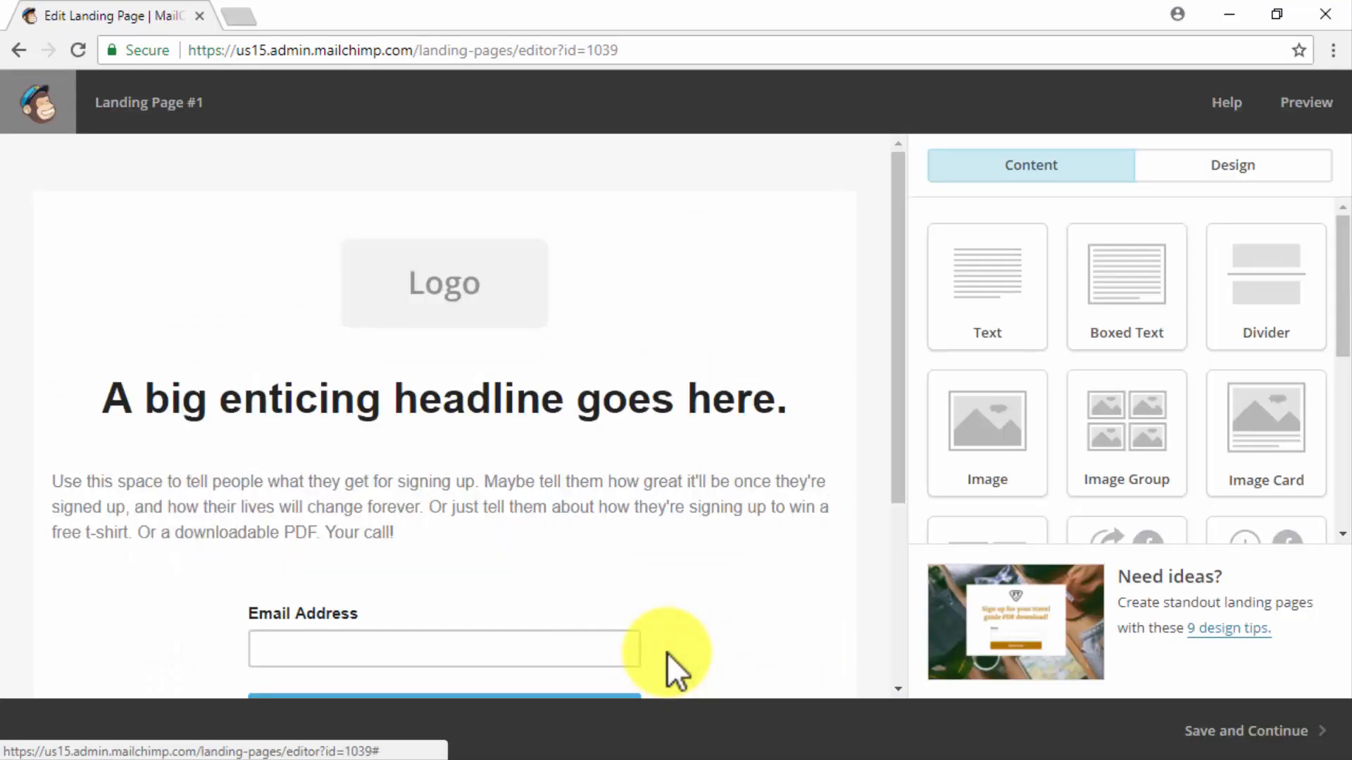
Delete the logo placeholder block above the headline
{"action": "mouse_move", "coordinate": [521, 299]}
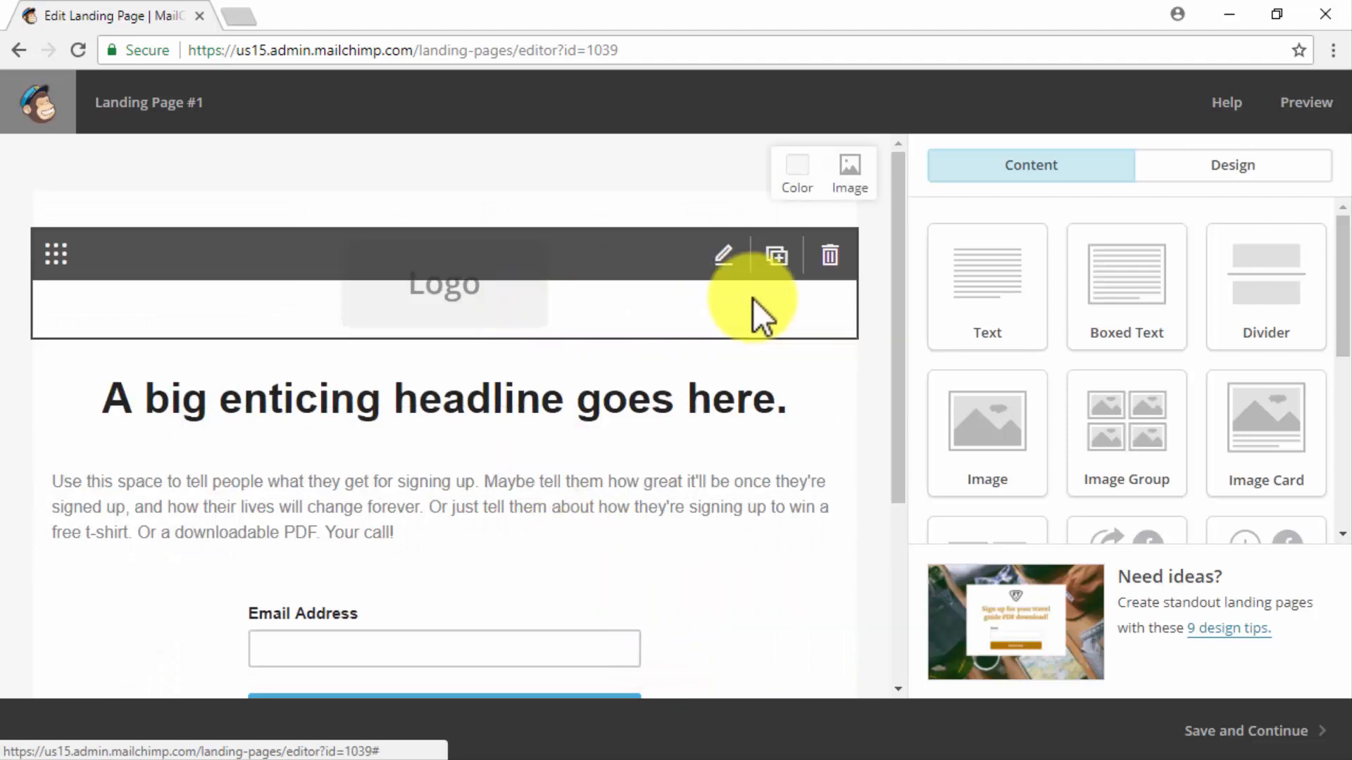
{"action": "left_click", "coordinate": [829, 262]}
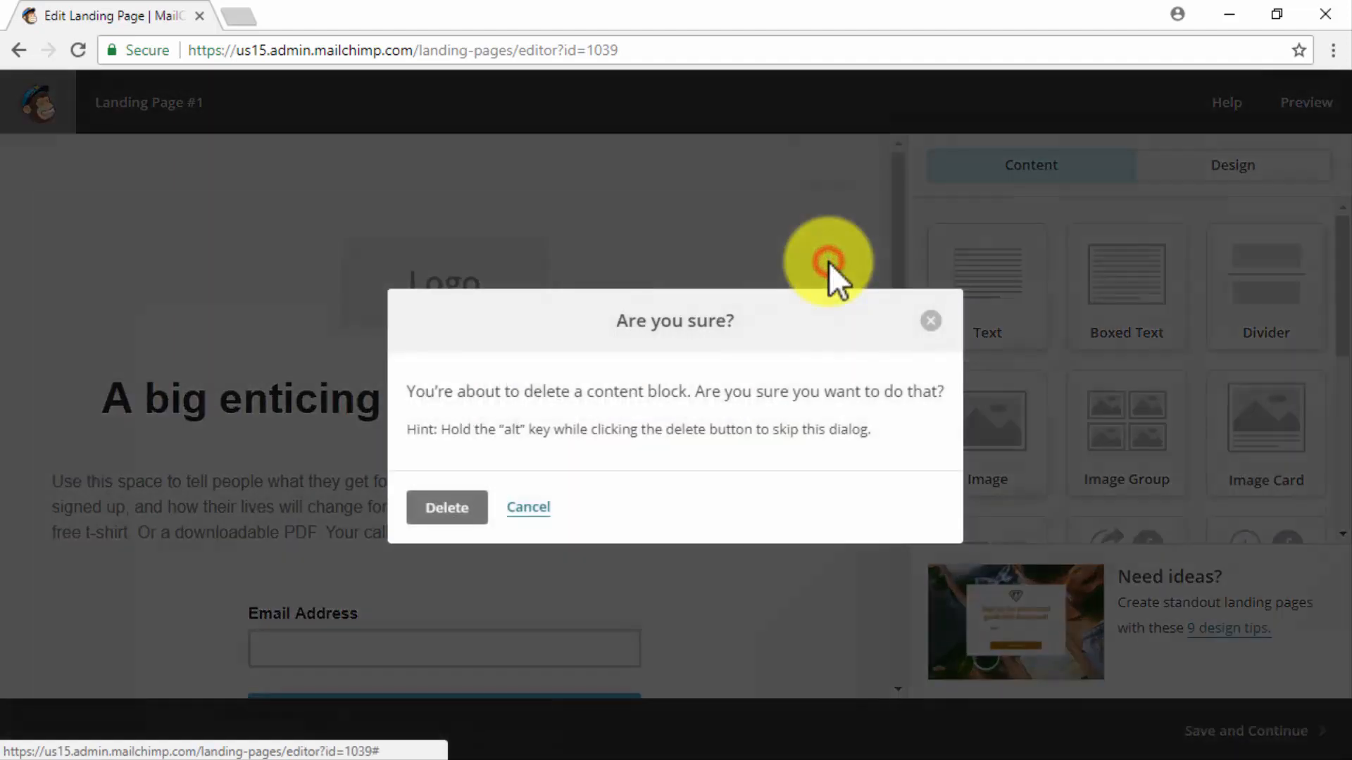
{"action": "left_click", "coordinate": [454, 512]}
Add an image block above the headline and fill it with the fruit-face picture dcmeicon.jpg
{"action": "left_click_drag", "start_coordinate": [1041, 468], "coordinate": [393, 202]}
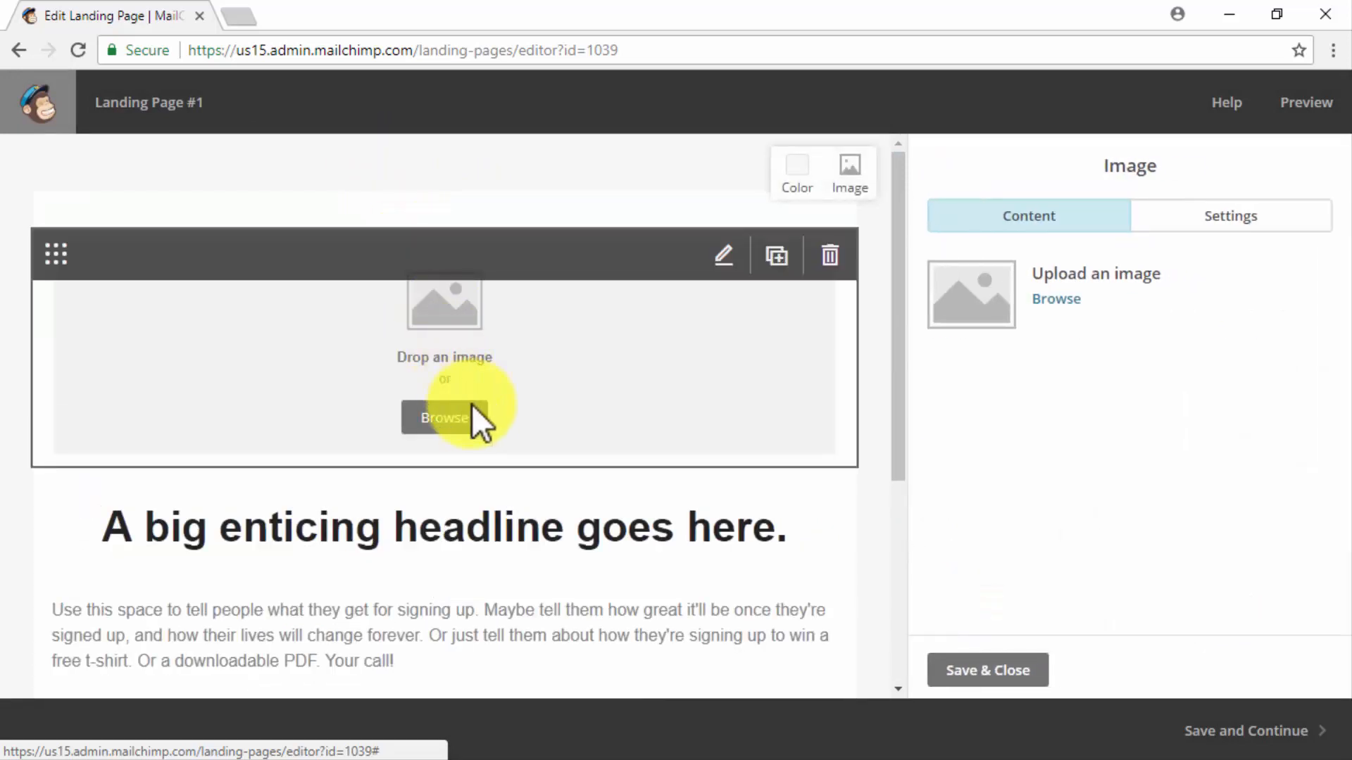
{"action": "left_click", "coordinate": [471, 407]}
{"action": "left_click", "coordinate": [387, 497]}
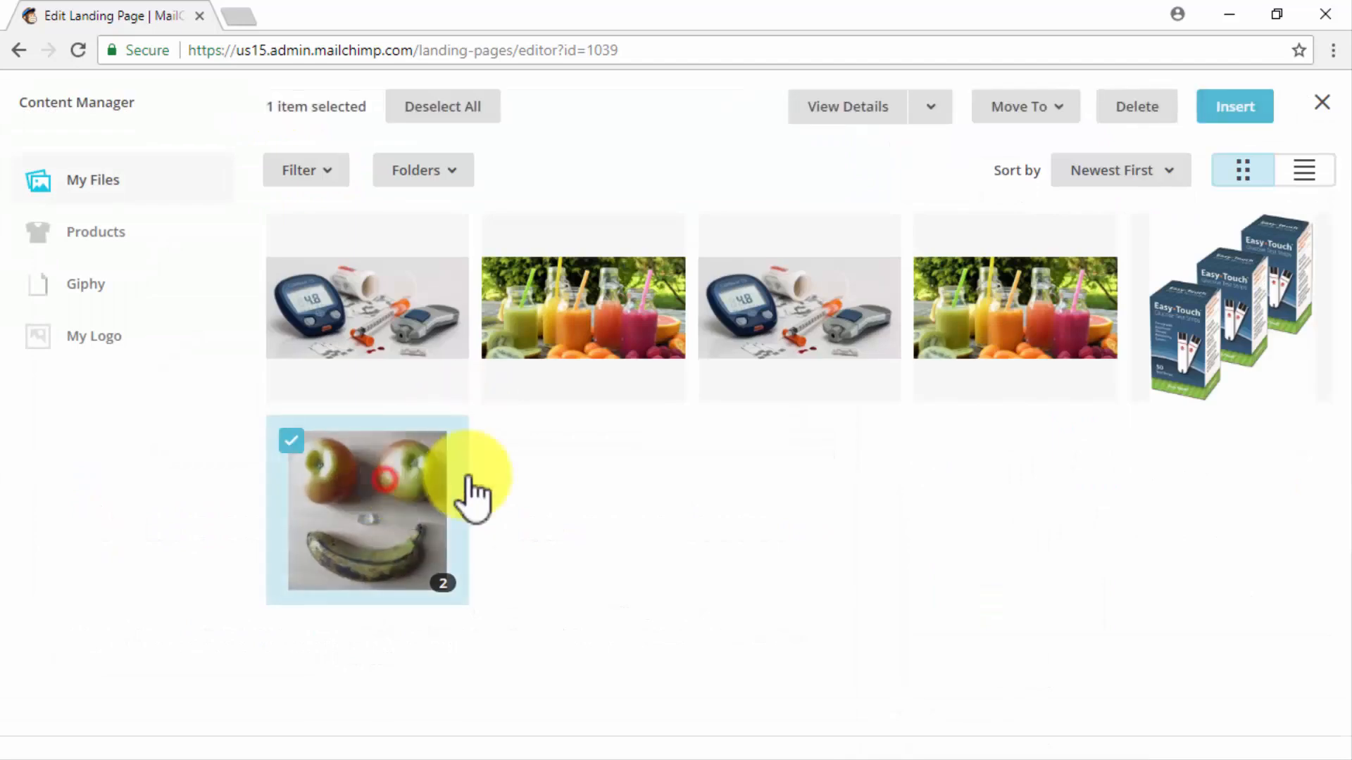
{"action": "left_click", "coordinate": [1235, 109]}
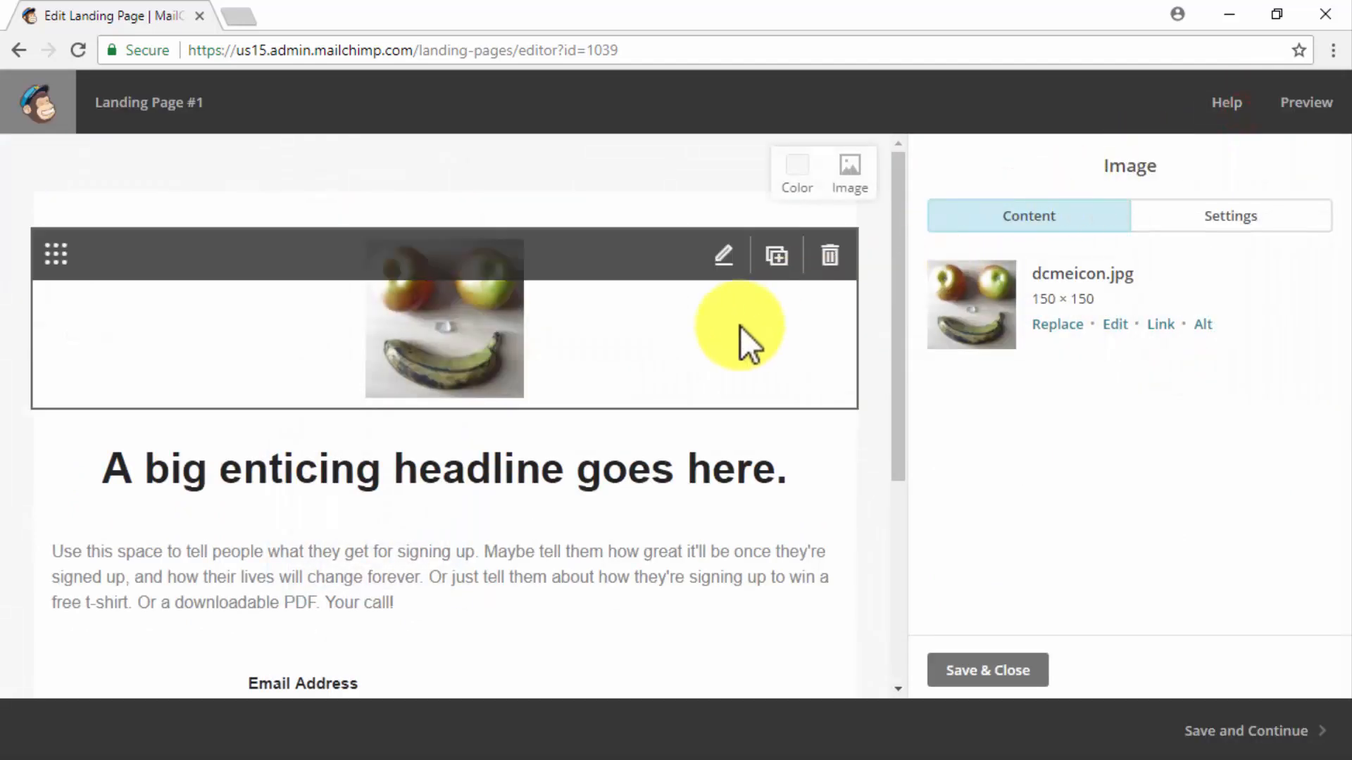
Set the page background color to dark green, #2a7528
{"action": "left_click", "coordinate": [800, 177]}
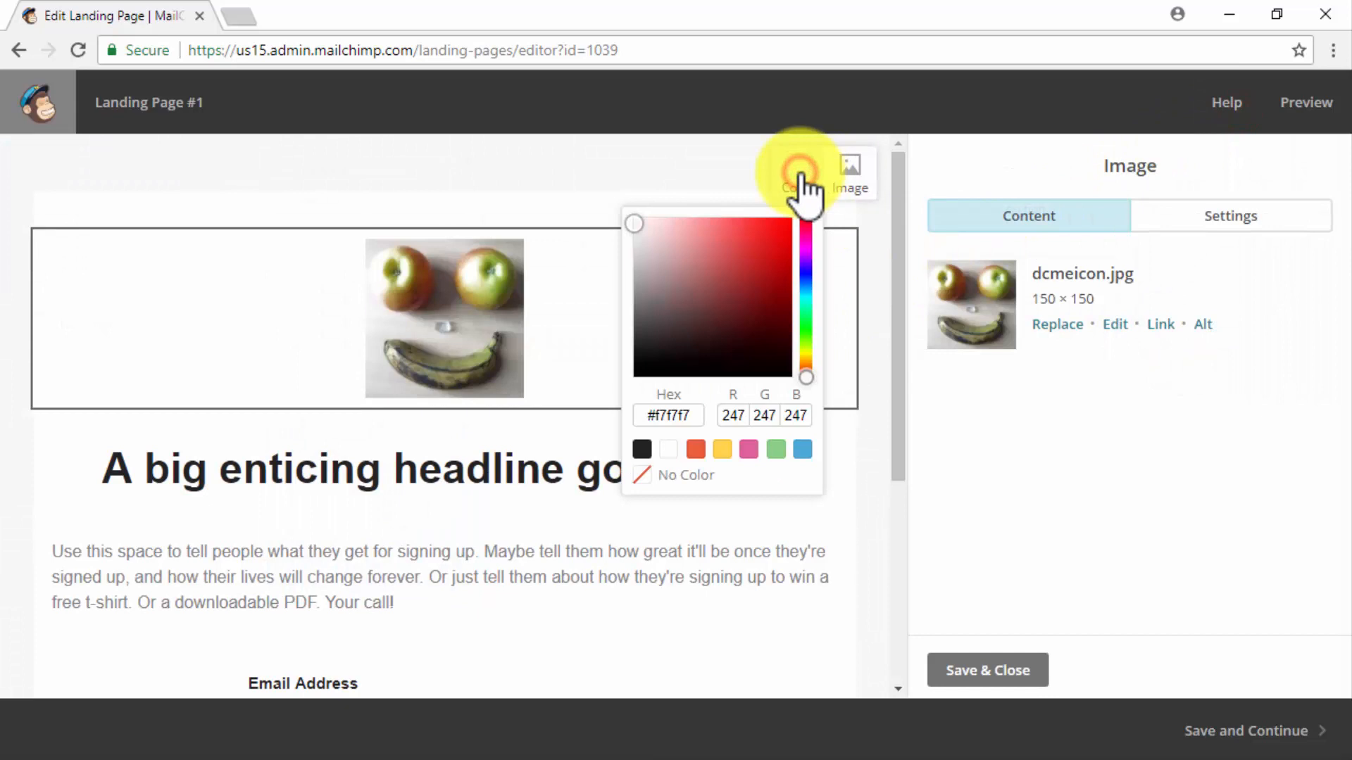
{"action": "left_click", "coordinate": [776, 449]}
{"action": "left_click_drag", "start_coordinate": [690, 245], "coordinate": [736, 304]}
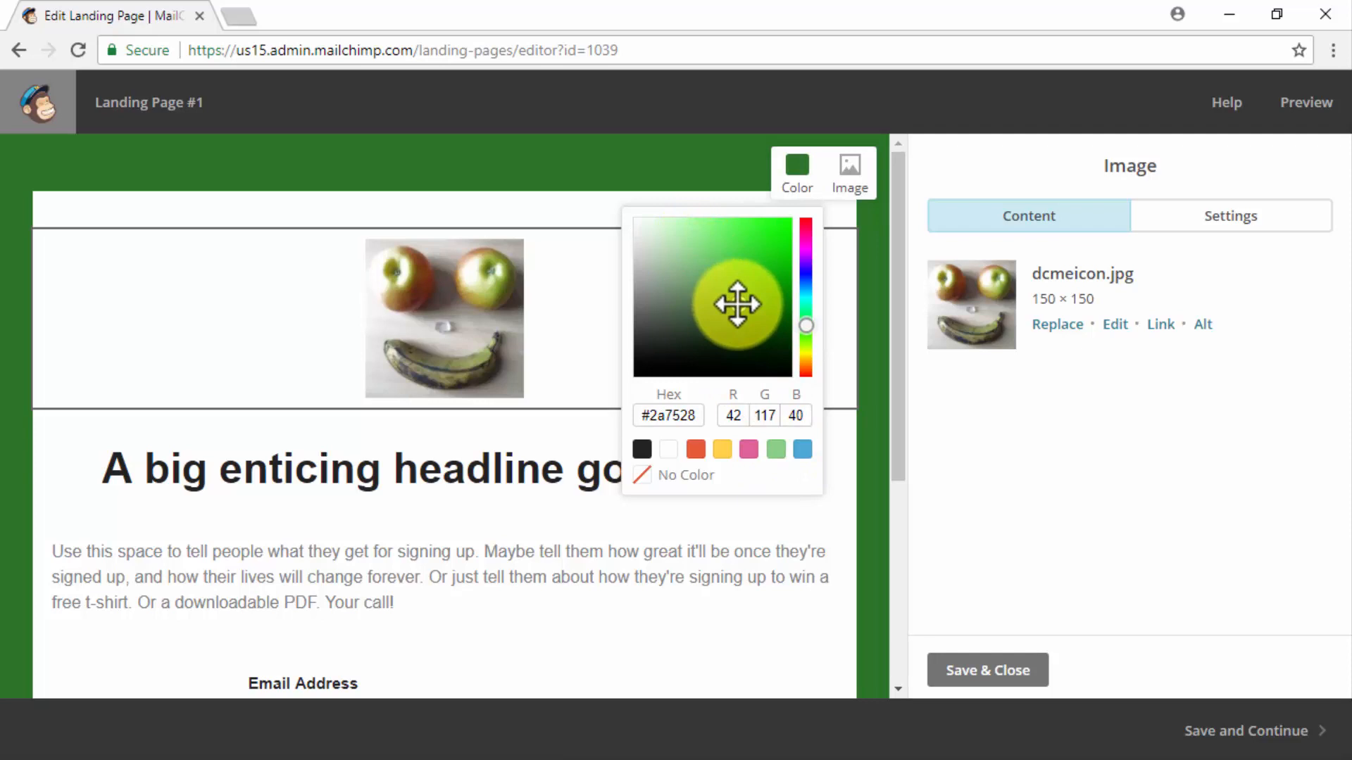
{"action": "left_click", "coordinate": [797, 180]}
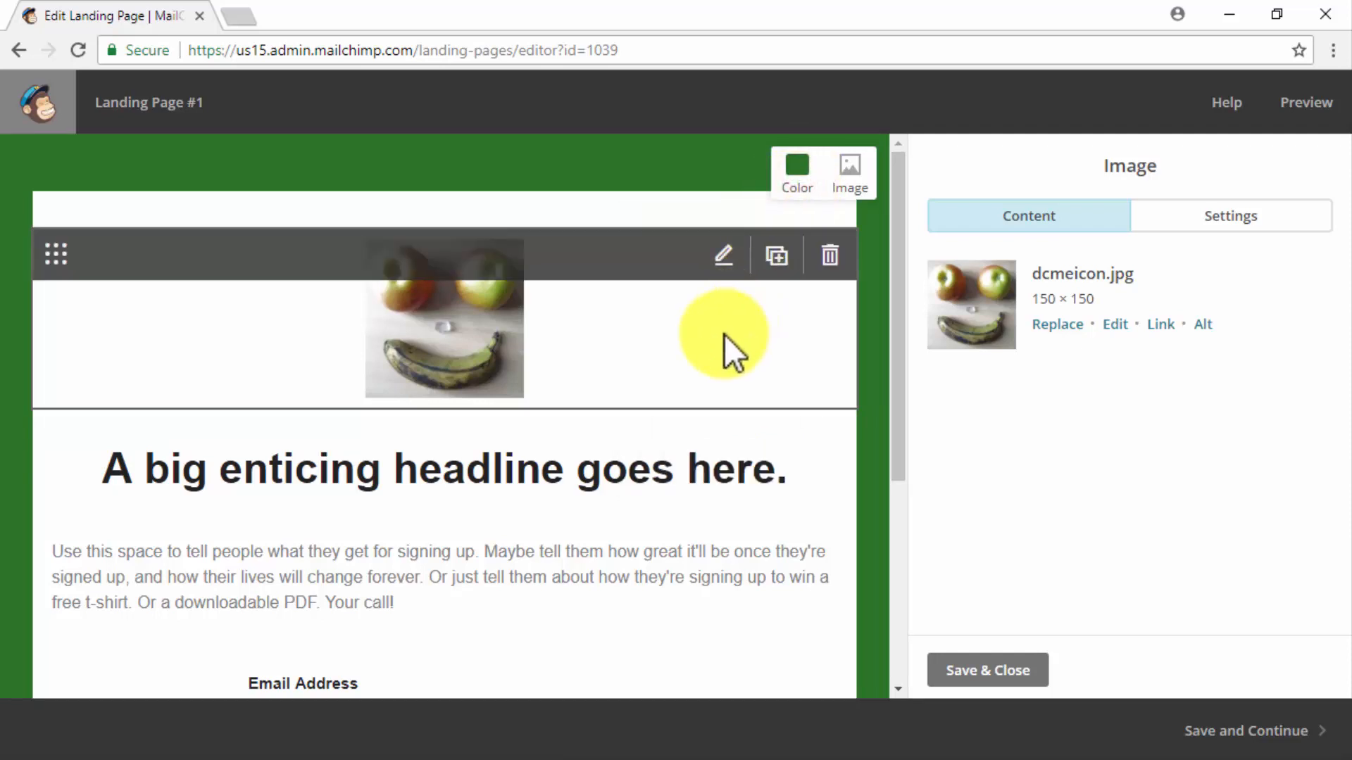
Replace the placeholder headline with "Would You Like To Learn The 5 Secret Lifestyle Choices For Diabetics?"
{"action": "left_click", "coordinate": [669, 442]}
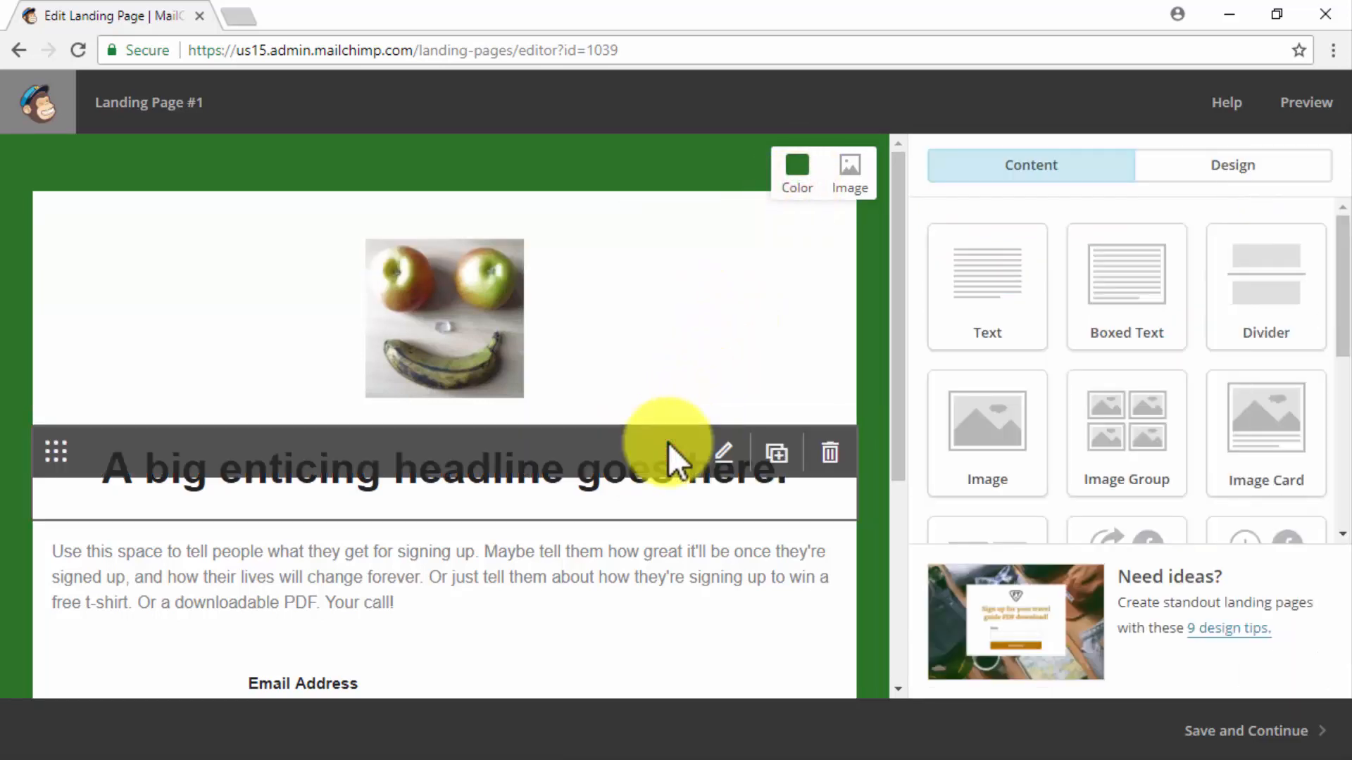
{"action": "left_click", "coordinate": [669, 442]}
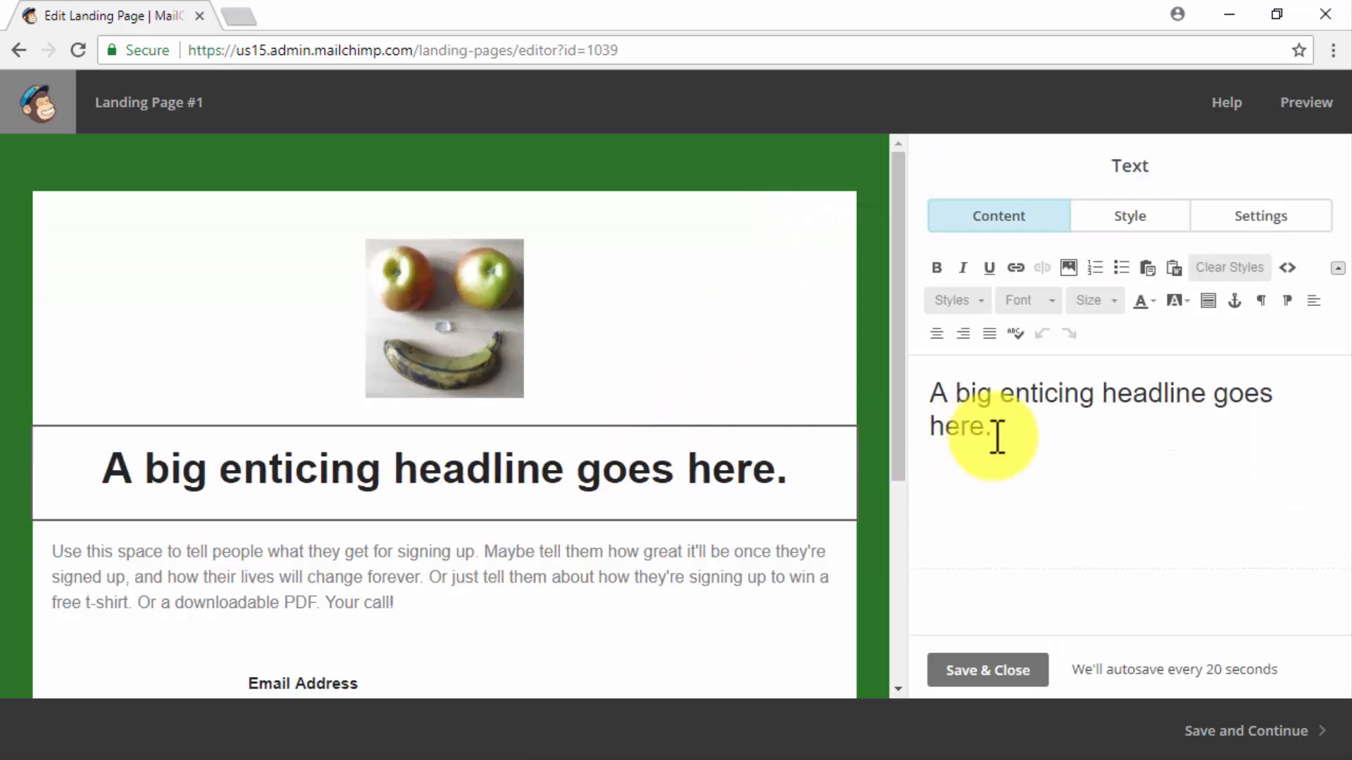
{"action": "key", "text": "ctrl+a"}
{"action": "key", "text": "ctrl+v"}
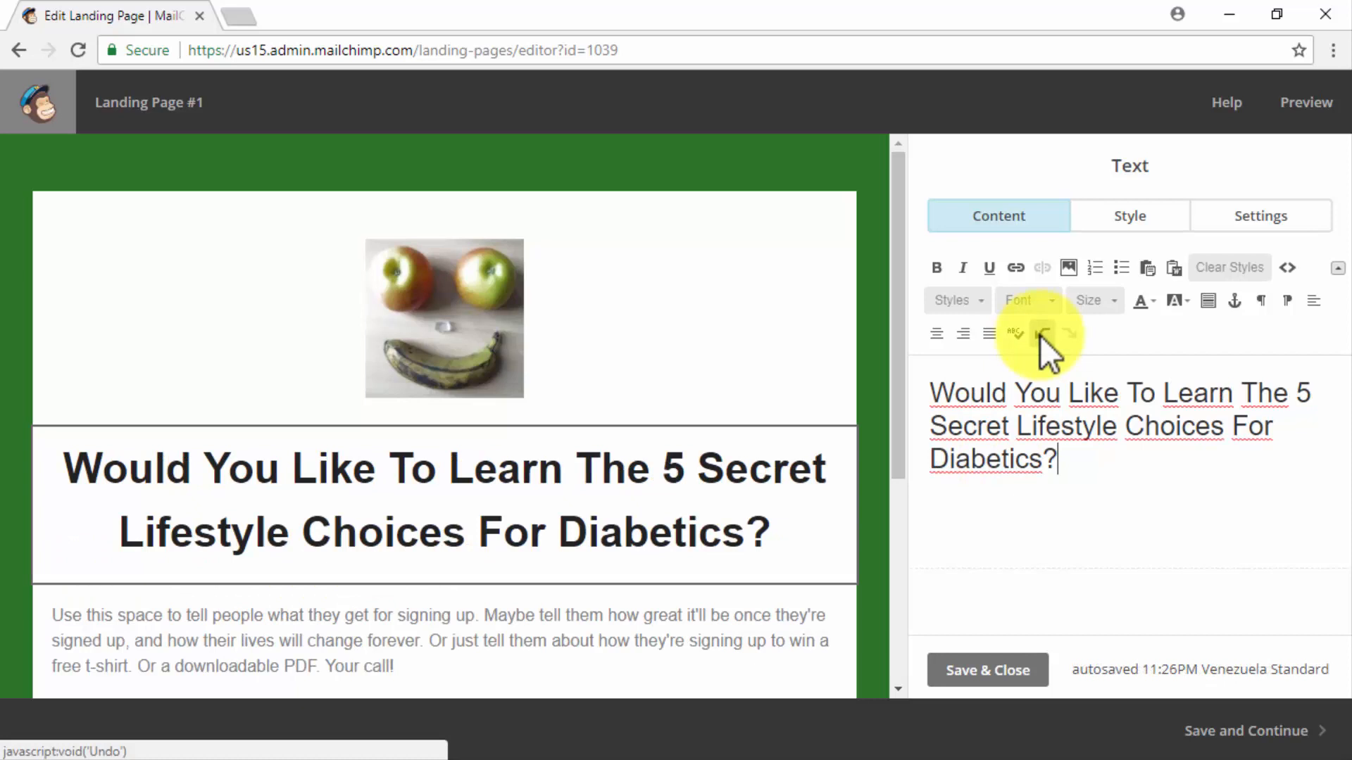
Replace the placeholder paragraph below the headline with the signup pitch beginning "You can learn this and much more if you join us today!"
{"action": "scroll", "coordinate": [842, 403], "scroll_direction": "down", "scroll_amount": 2}
{"action": "scroll", "coordinate": [842, 403], "scroll_direction": "down", "scroll_amount": 2}
{"action": "left_click", "coordinate": [673, 455]}
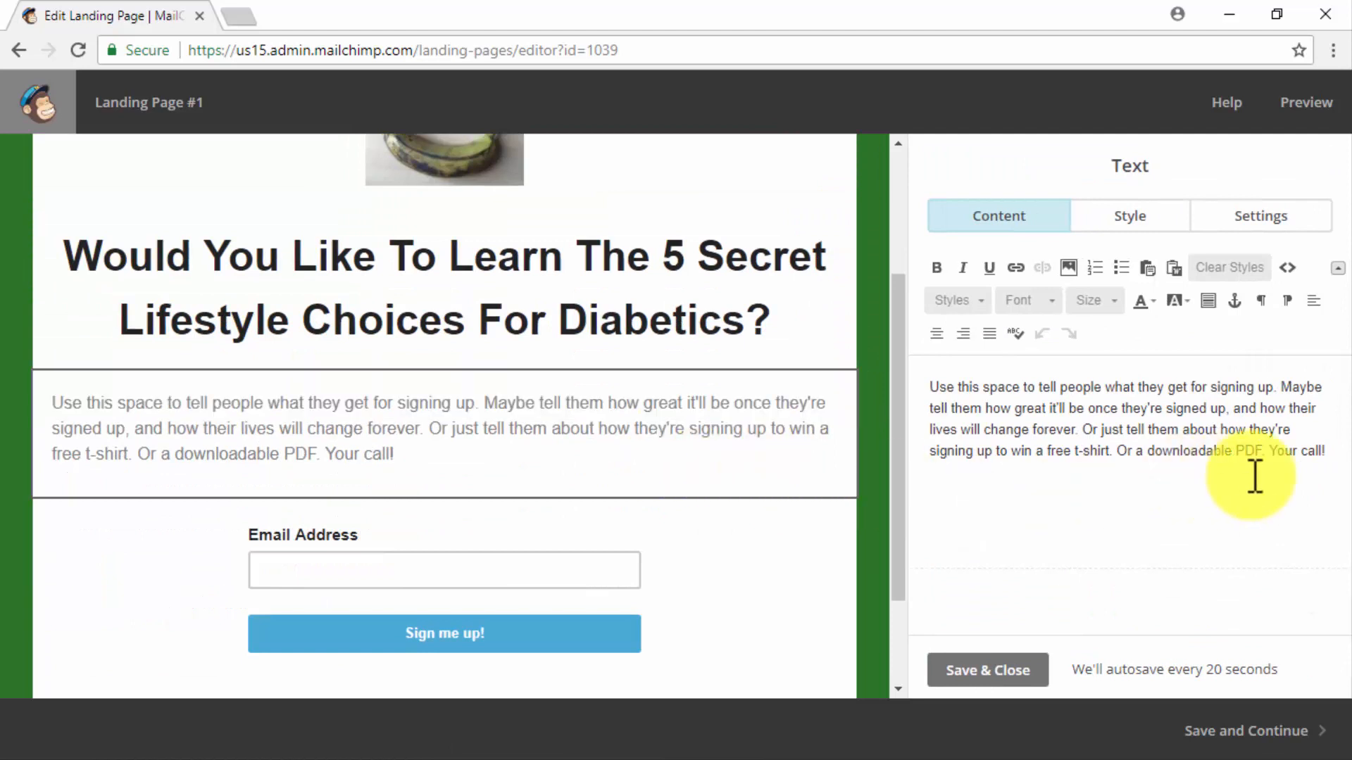
{"action": "left_click", "coordinate": [1334, 451]}
{"action": "key", "text": "BackSpace"}
{"action": "key", "text": "BackSpace"}
{"action": "key", "text": "BackSpace"}
{"action": "key", "text": "BackSpace"}
{"action": "key", "text": "BackSpace"}
{"action": "key", "text": "BackSpace"}
{"action": "key", "text": "BackSpace"}
{"action": "key", "text": "BackSpace"}
{"action": "key", "text": "BackSpace"}
{"action": "key", "text": "BackSpace"}
{"action": "key", "text": "BackSpace"}
{"action": "key", "text": "BackSpace"}
{"action": "key", "text": "BackSpace"}
{"action": "key", "text": "BackSpace"}
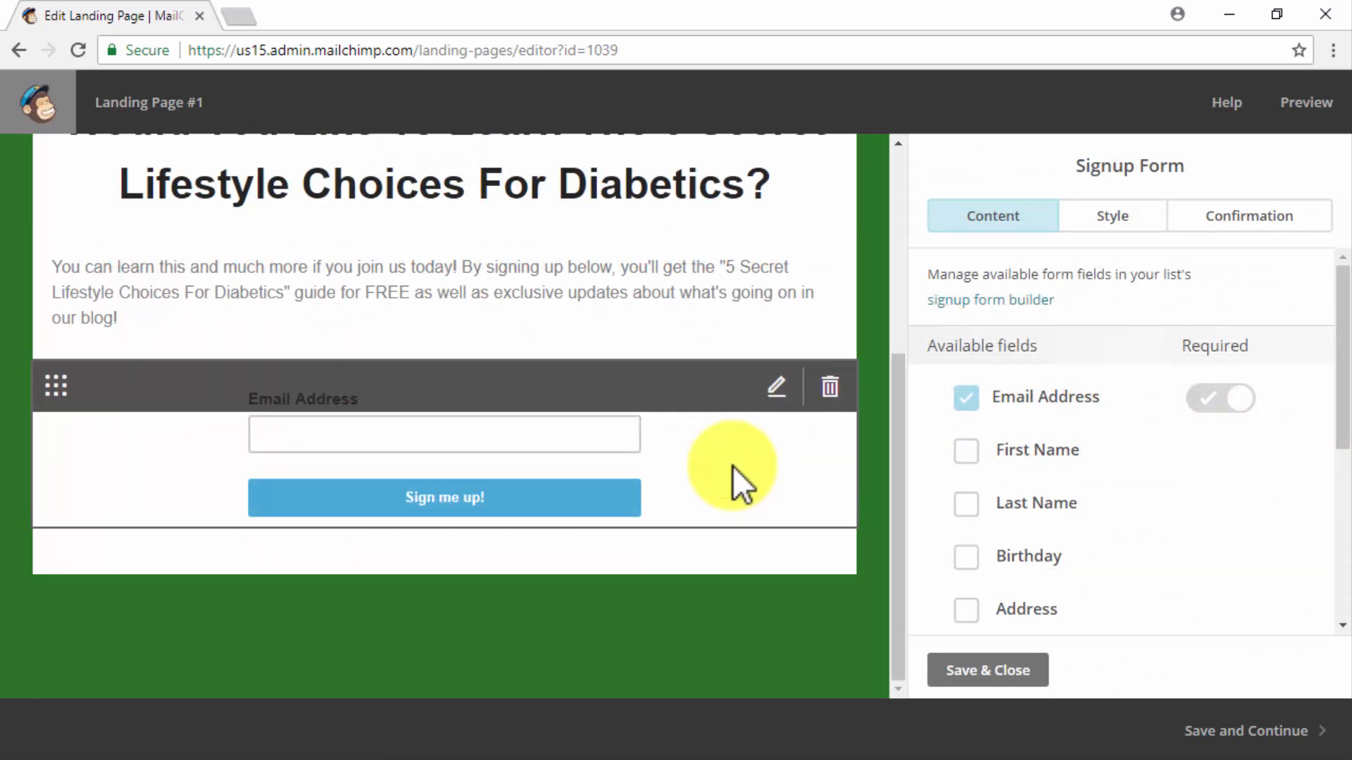
Add a required First Name field and an optional Last Name field to the signup form, and set its button text to "Yes! Let's Do It!"
{"action": "left_click", "coordinate": [962, 452]}
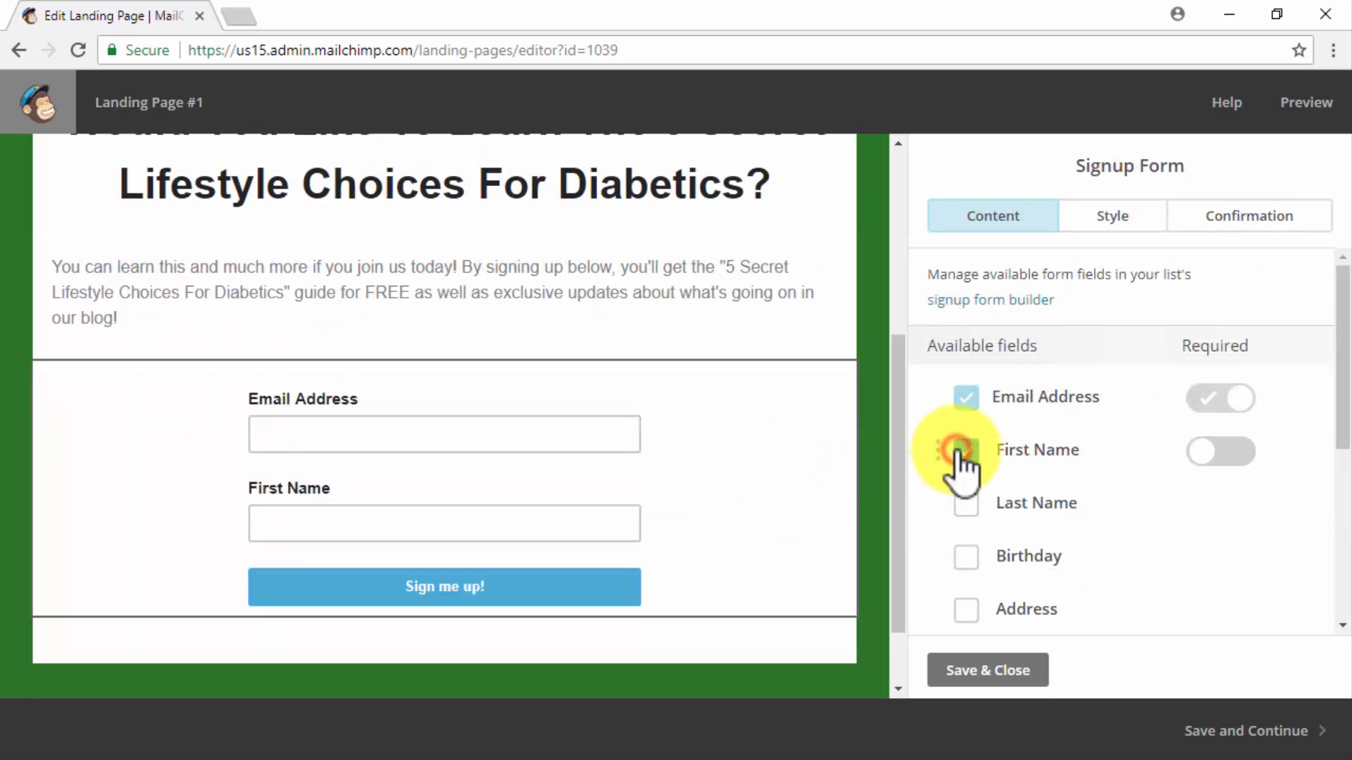
{"action": "left_click", "coordinate": [1207, 456]}
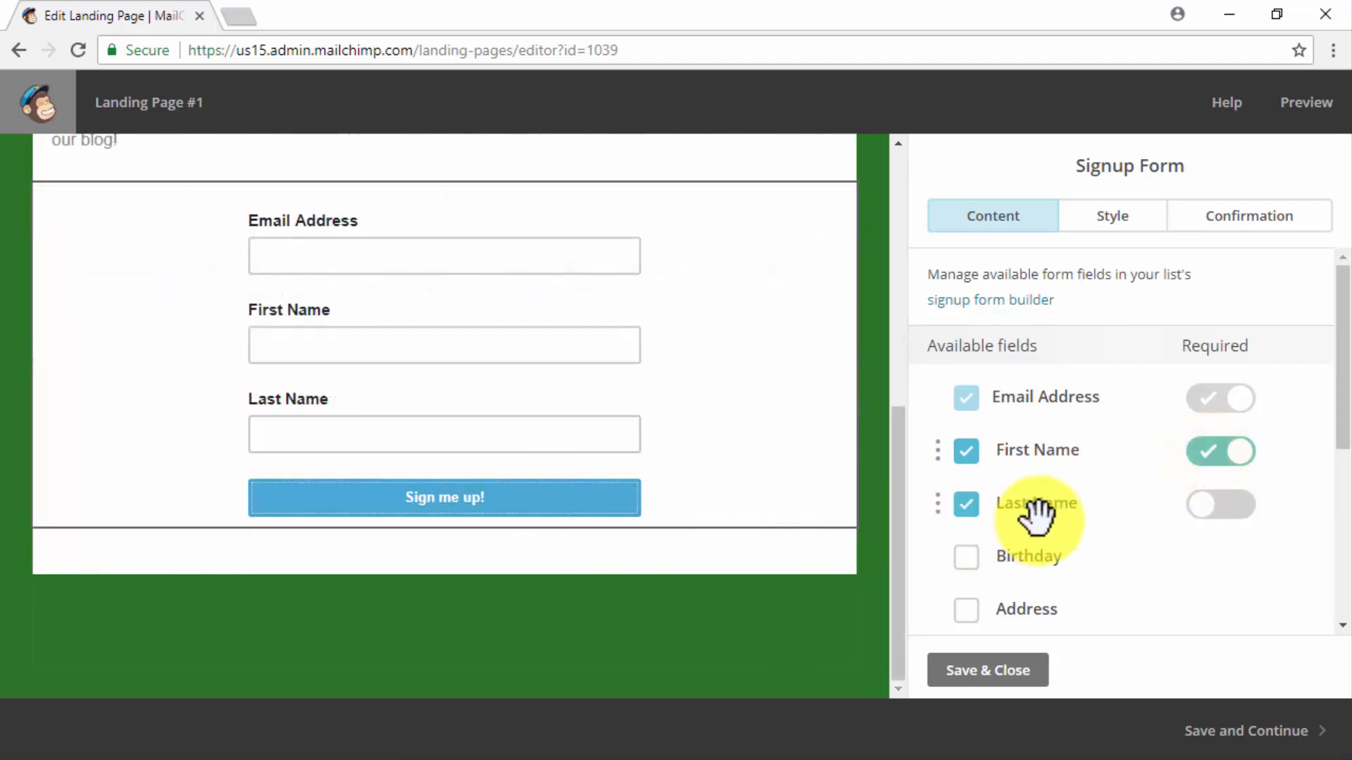
{"action": "scroll", "coordinate": [1037, 516], "scroll_direction": "down", "scroll_amount": 5}
{"action": "triple_click", "coordinate": [1044, 589]}
{"action": "type", "text": "Yes! Let's Do It"}
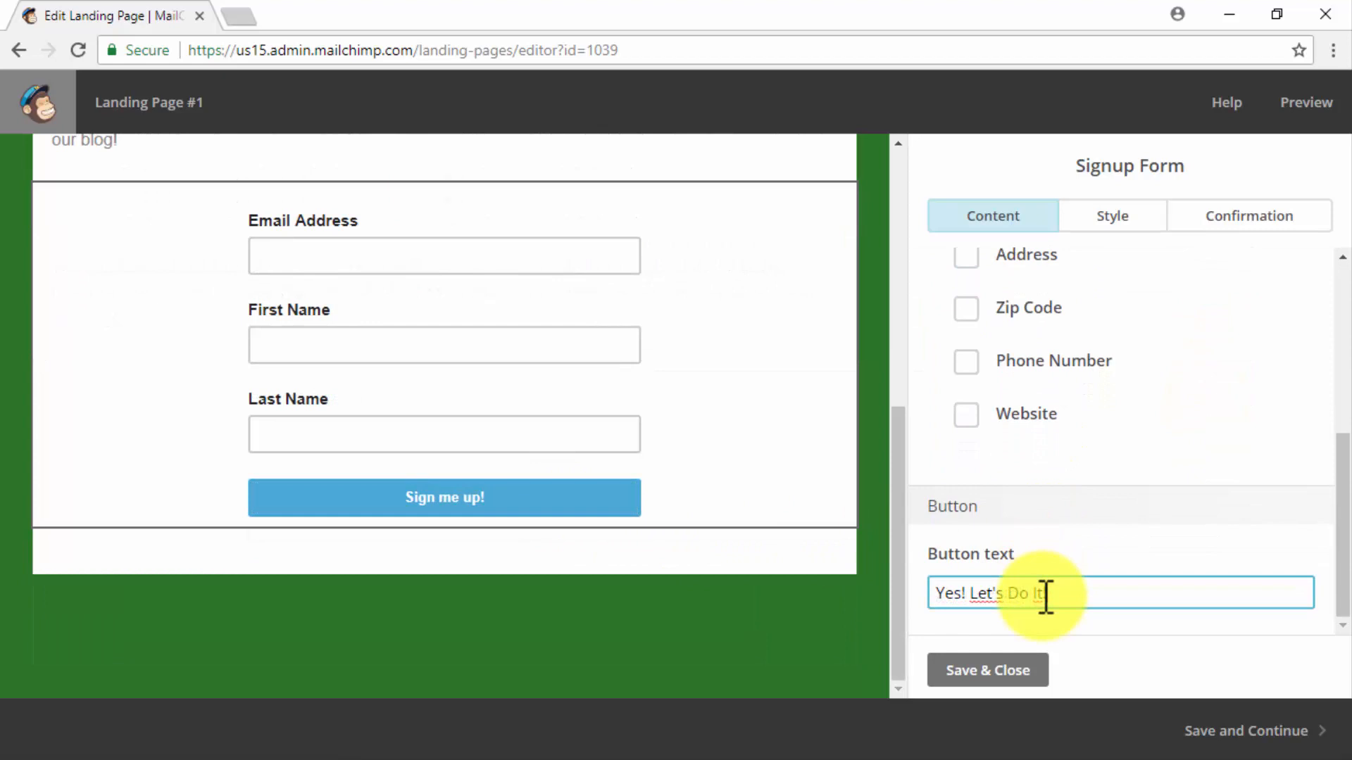
{"action": "type", "text": "!"}
{"action": "left_click", "coordinate": [582, 498]}
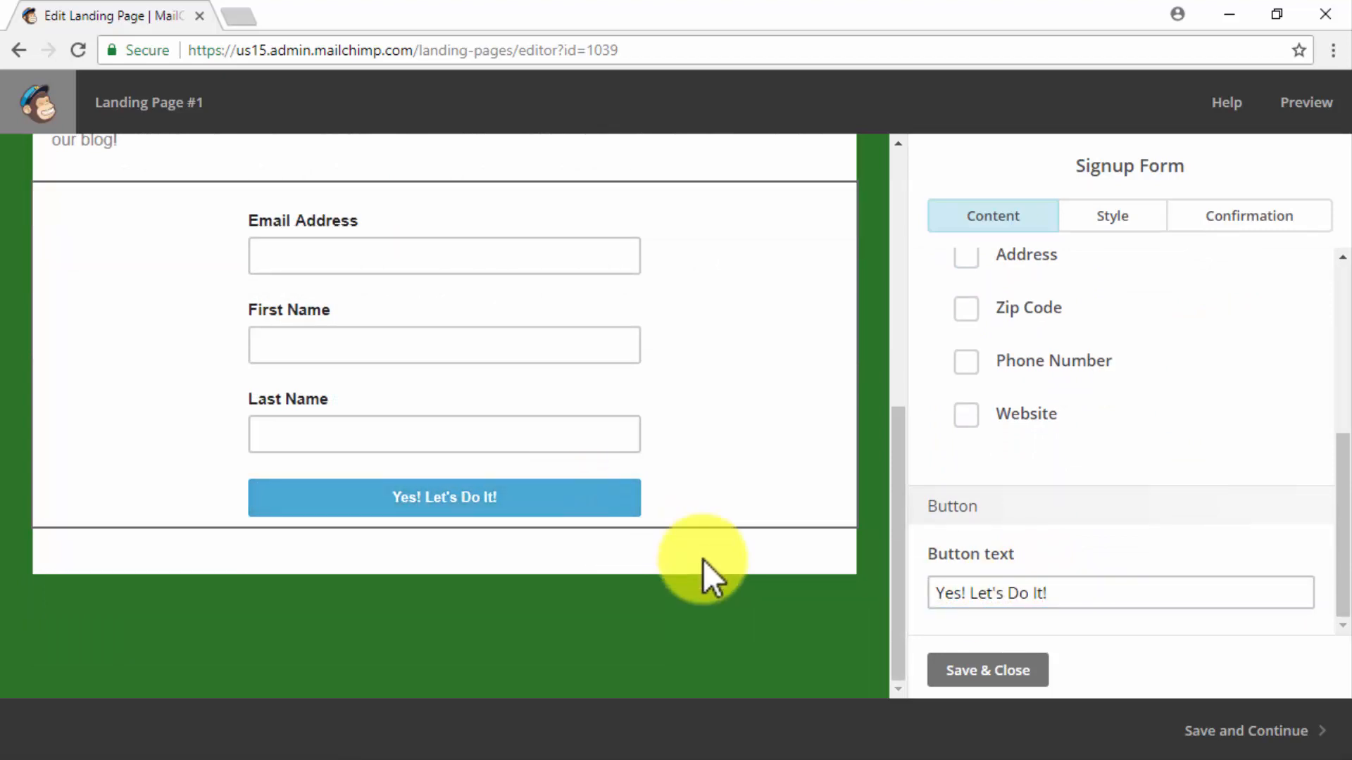
Change the signup form's confirmation message to "Thanks for joining the DCME family!" and save the page design
{"action": "left_click", "coordinate": [1204, 221]}
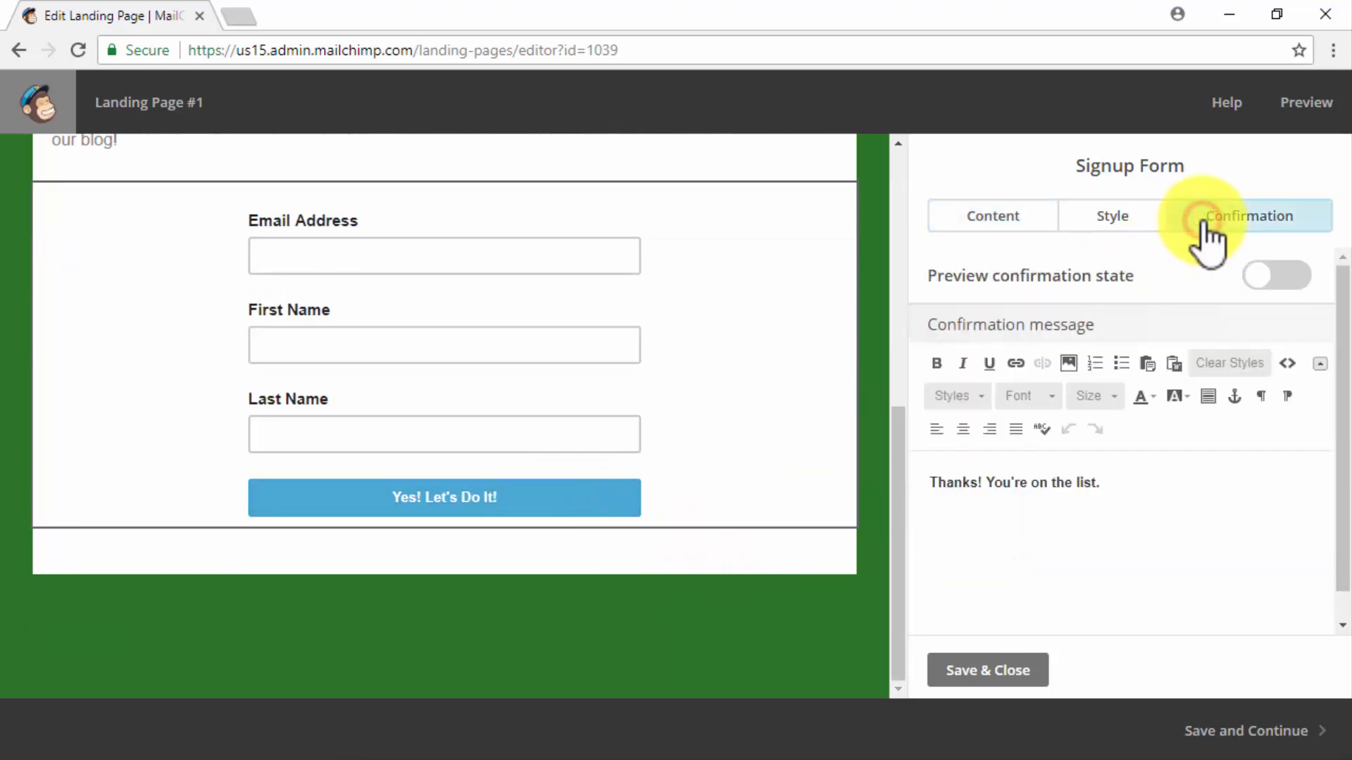
{"action": "left_click", "coordinate": [1206, 473]}
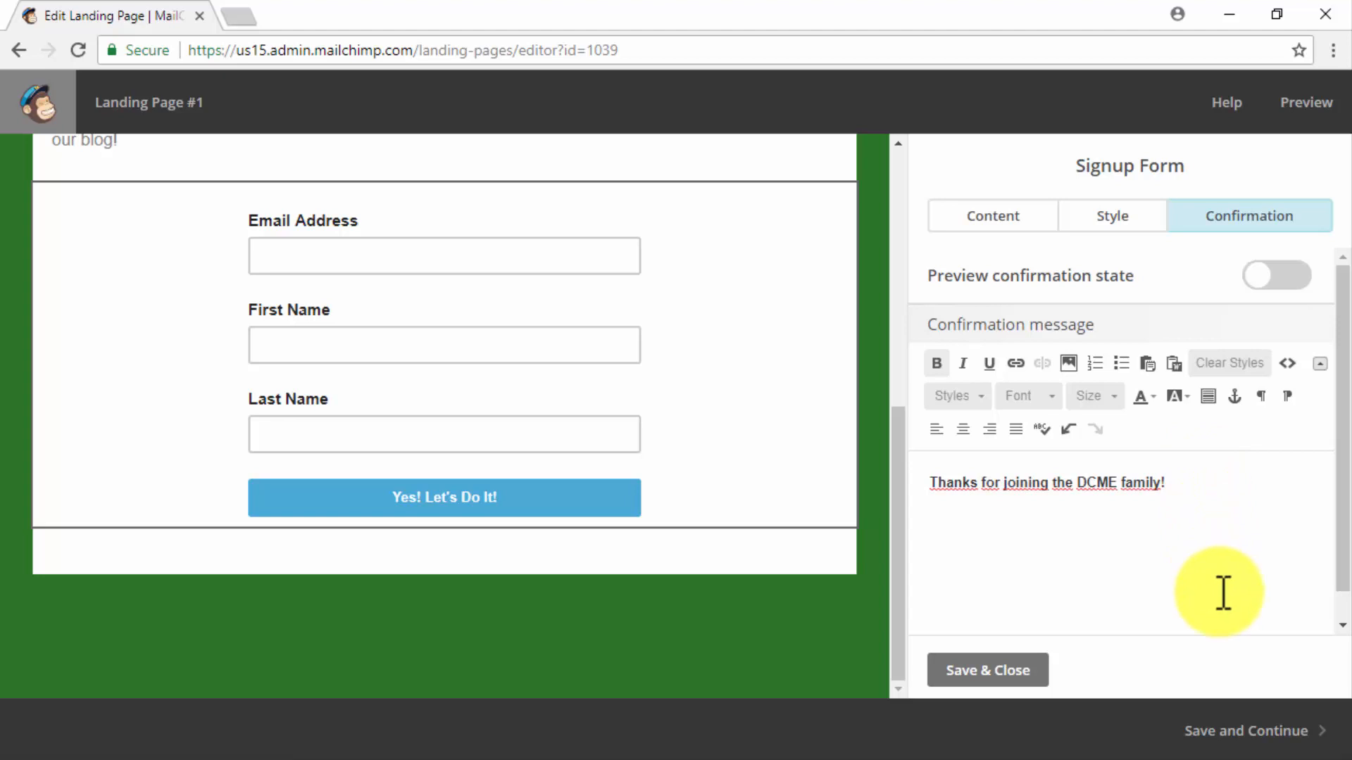
{"action": "left_click", "coordinate": [1243, 735]}
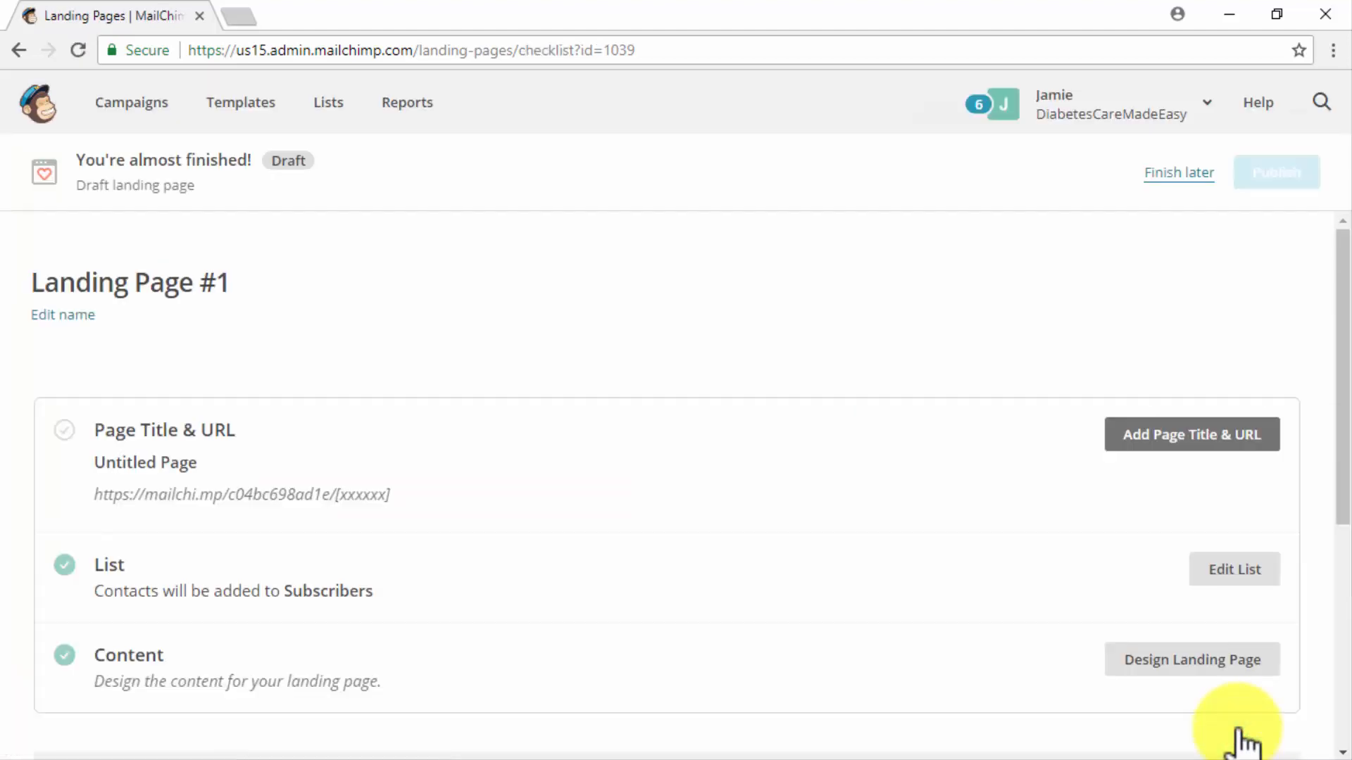
Set the page title to "5 Secret Healthy Lifestyle Choices For Diabetics" and save it
{"action": "left_click", "coordinate": [1162, 431]}
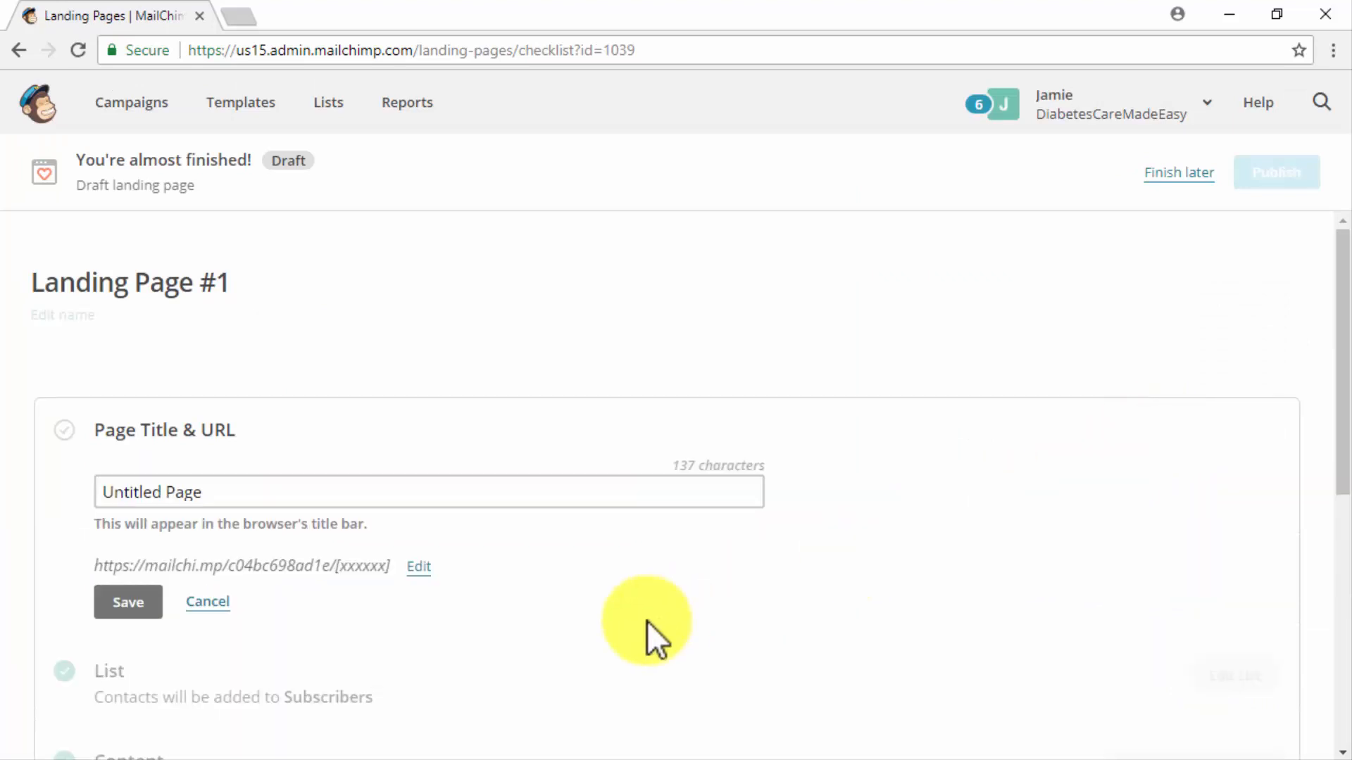
{"action": "left_click", "coordinate": [513, 503]}
{"action": "key", "text": "BackSpace"}
{"action": "key", "text": "BackSpace"}
{"action": "key", "text": "BackSpace"}
{"action": "key", "text": "BackSpace"}
{"action": "key", "text": "BackSpace"}
{"action": "key", "text": "BackSpace"}
{"action": "key", "text": "BackSpace"}
{"action": "key", "text": "BackSpace"}
{"action": "key", "text": "BackSpace"}
{"action": "key", "text": "BackSpace"}
{"action": "key", "text": "BackSpace"}
{"action": "key", "text": "BackSpace"}
{"action": "key", "text": "BackSpace"}
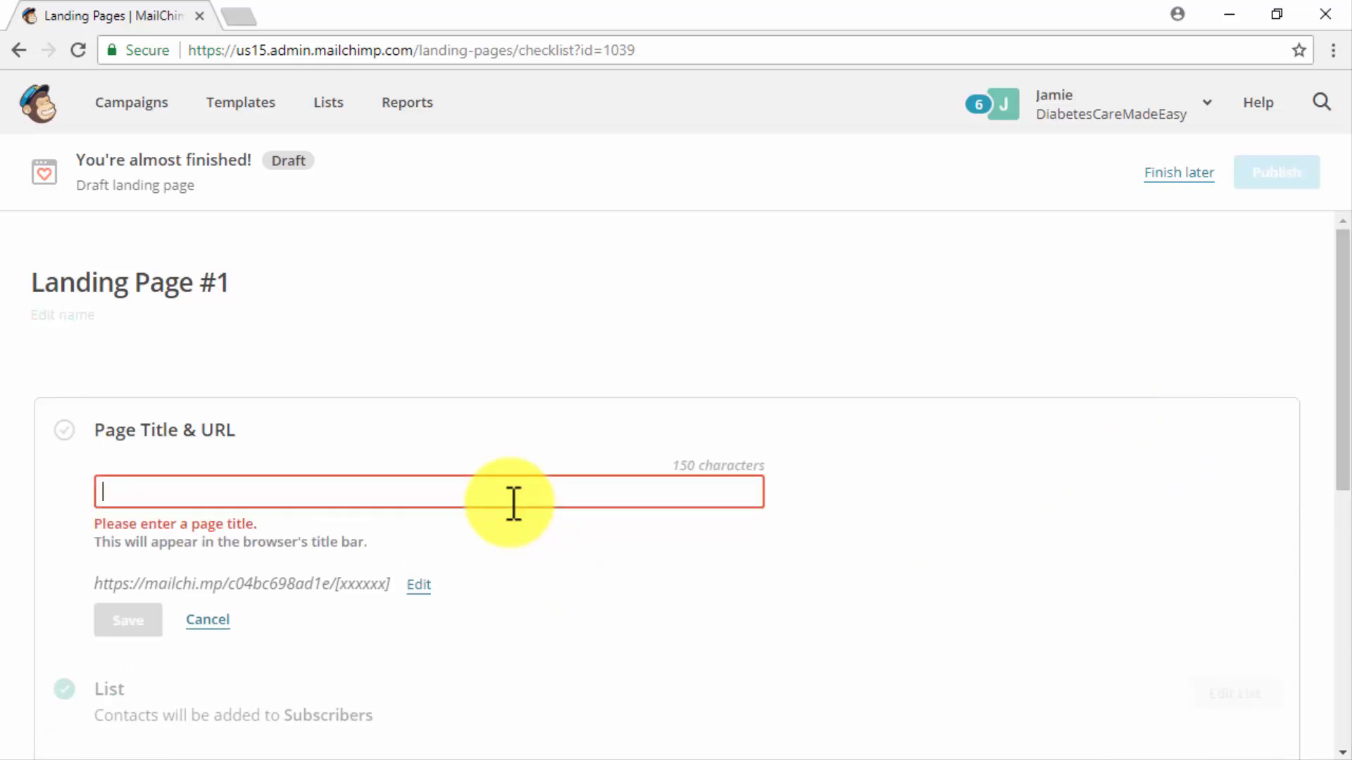
{"action": "type", "text": "5"}
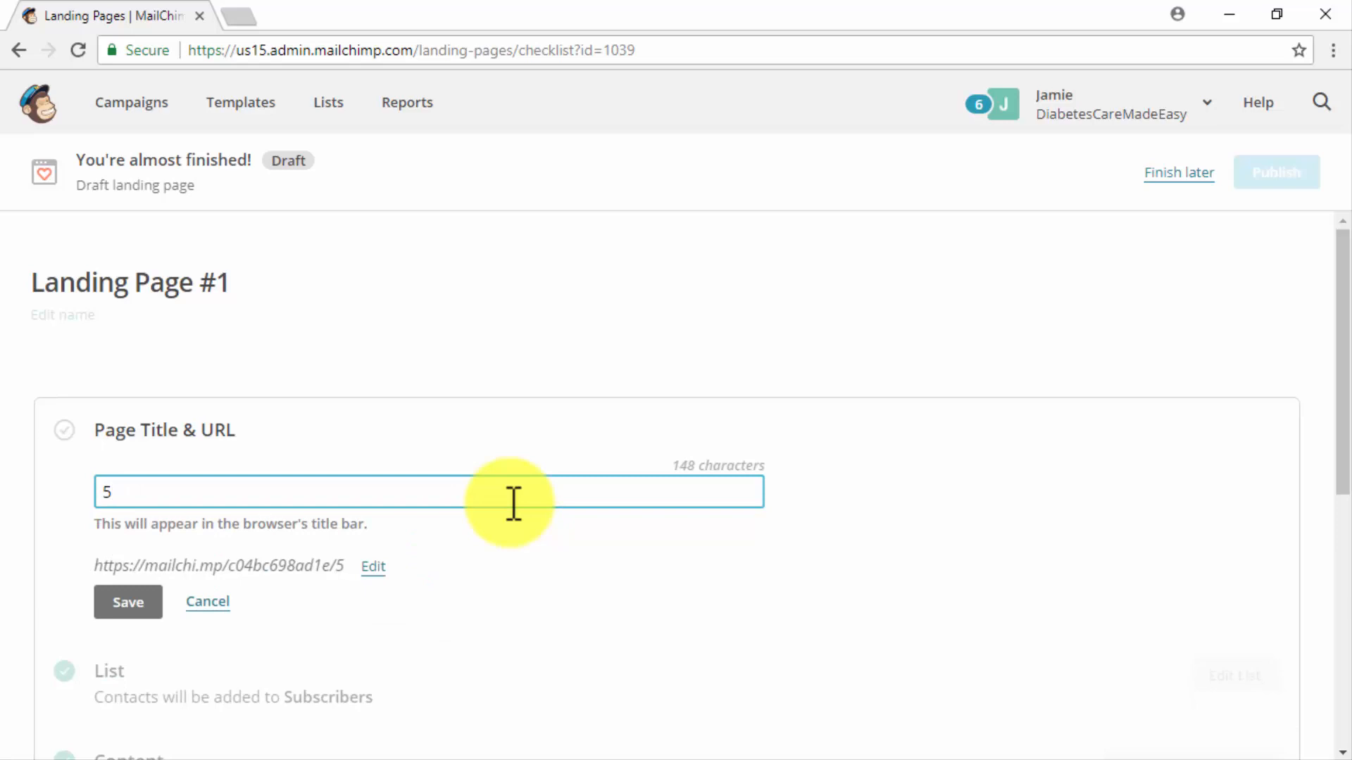
{"action": "key", "text": "ctrl+v"}
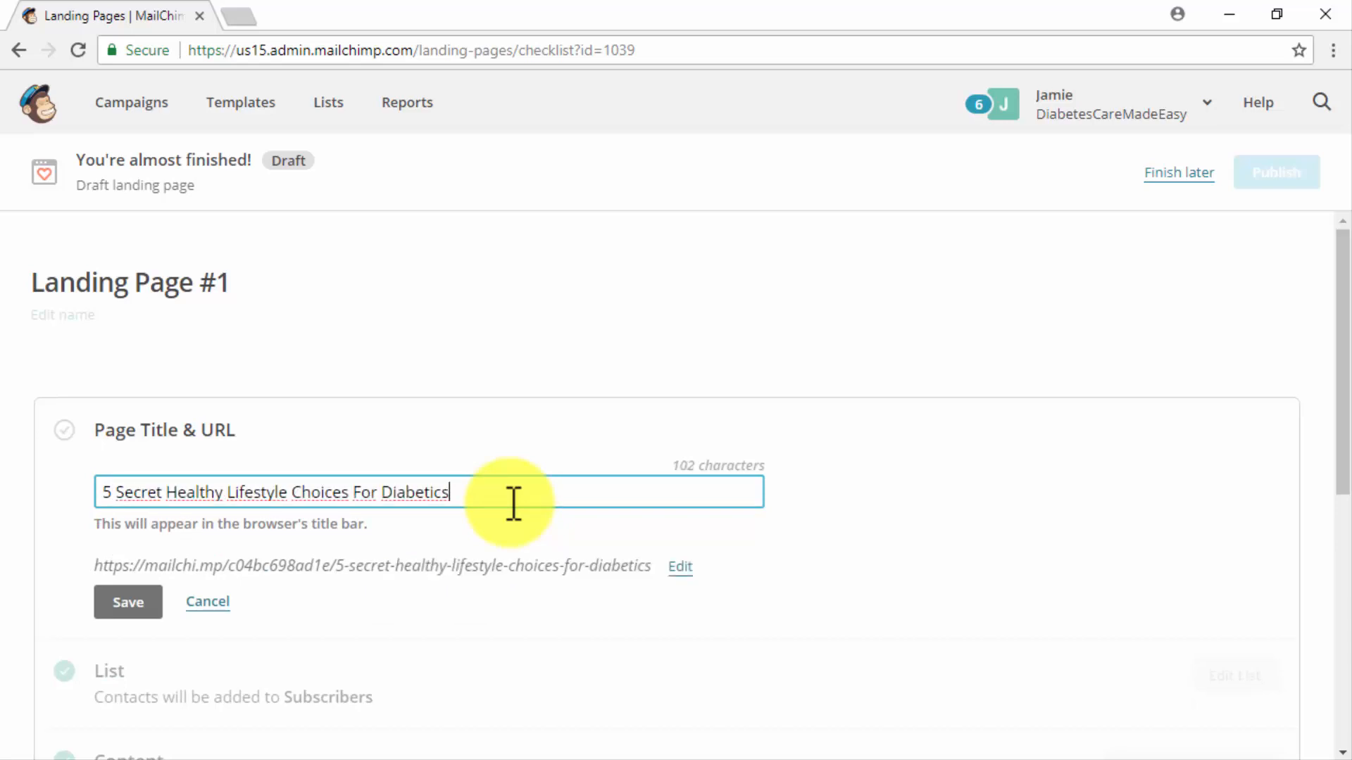
{"action": "left_click", "coordinate": [123, 602]}
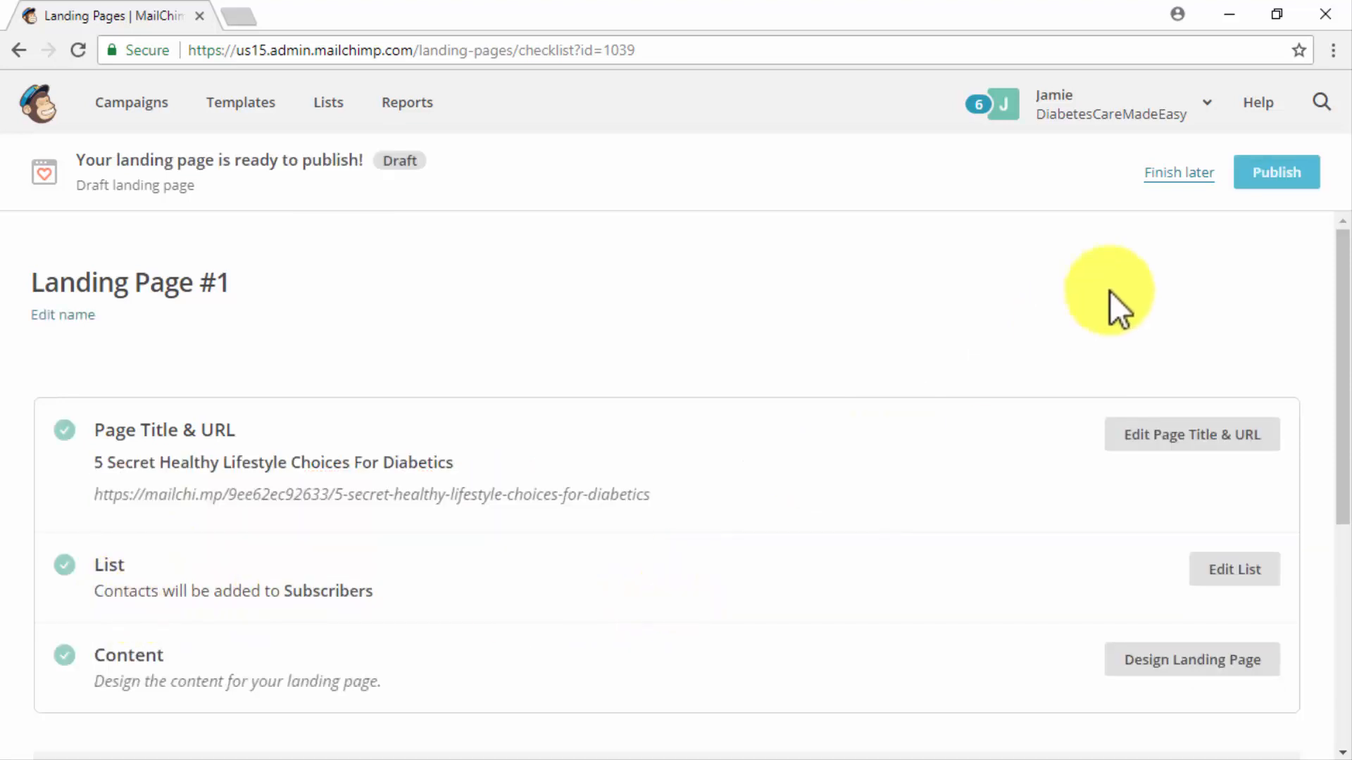
Publish the landing page and open its live URL to review the page down to the signup form
{"action": "left_click", "coordinate": [1292, 173]}
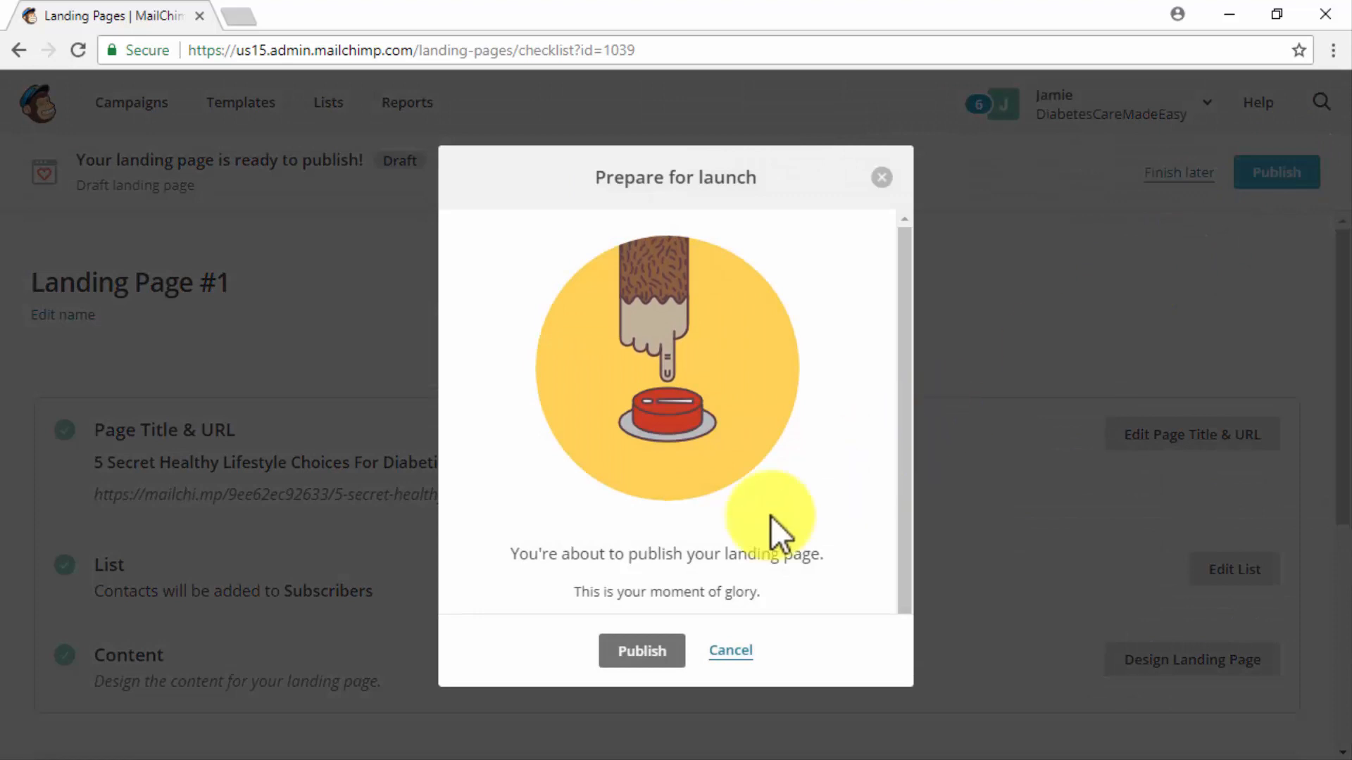
{"action": "left_click", "coordinate": [620, 658]}
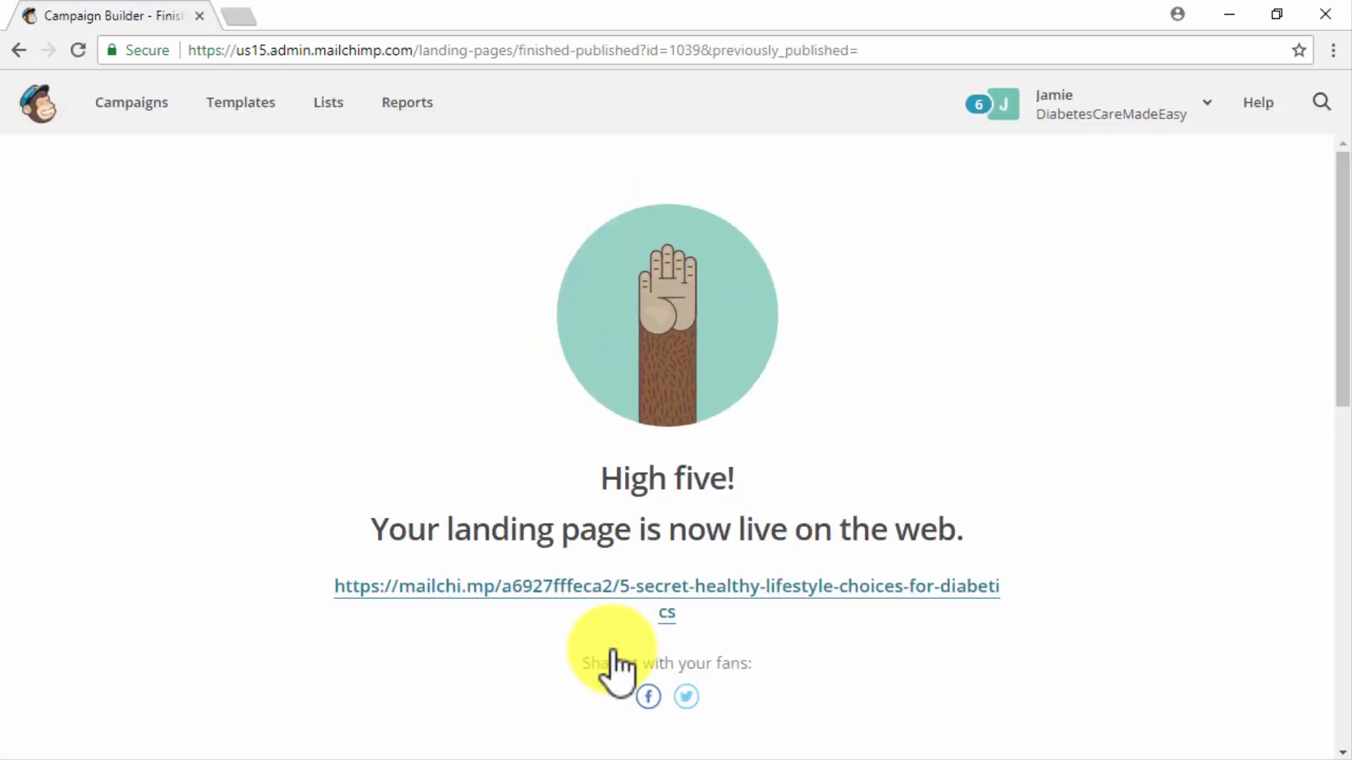
{"action": "left_click", "coordinate": [678, 587]}
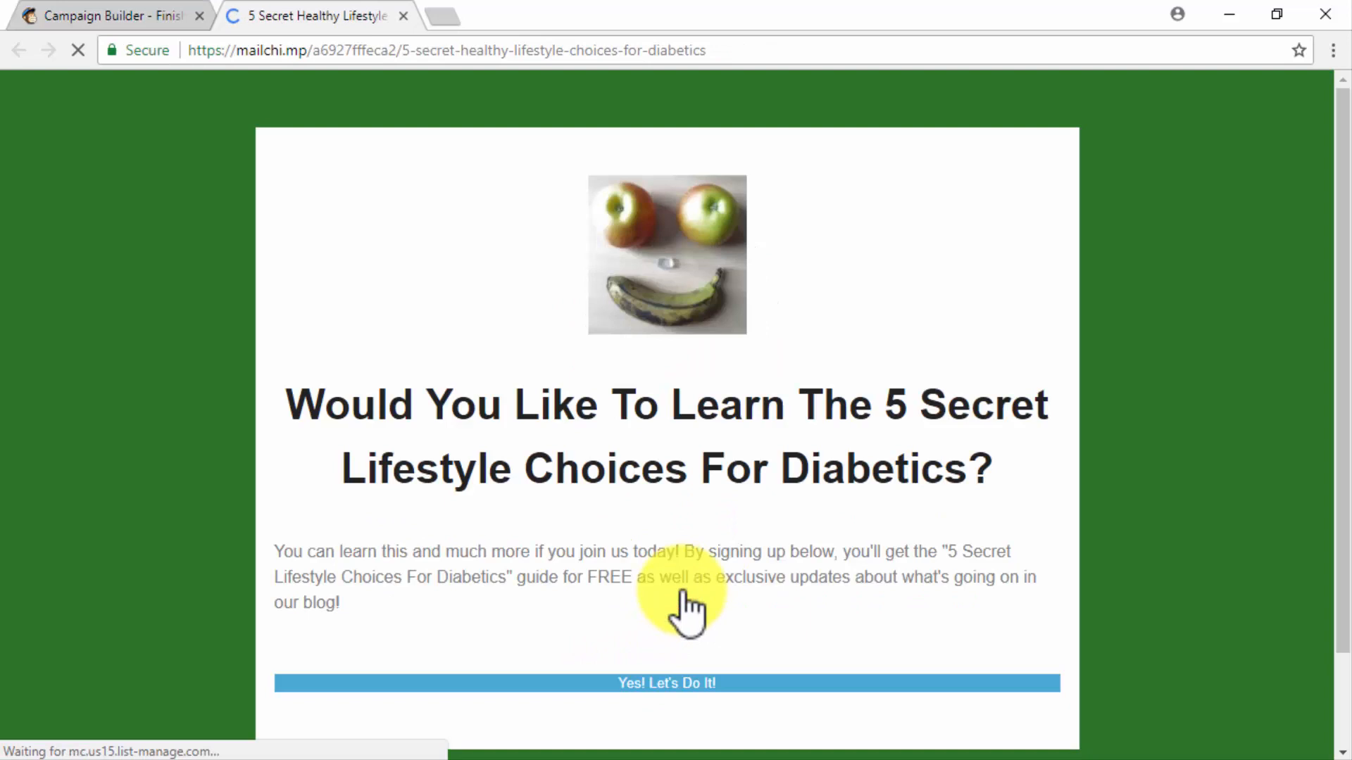
{"action": "scroll", "coordinate": [1098, 583], "scroll_direction": "down", "scroll_amount": 1}
{"action": "scroll", "coordinate": [1098, 582], "scroll_direction": "down", "scroll_amount": 5}
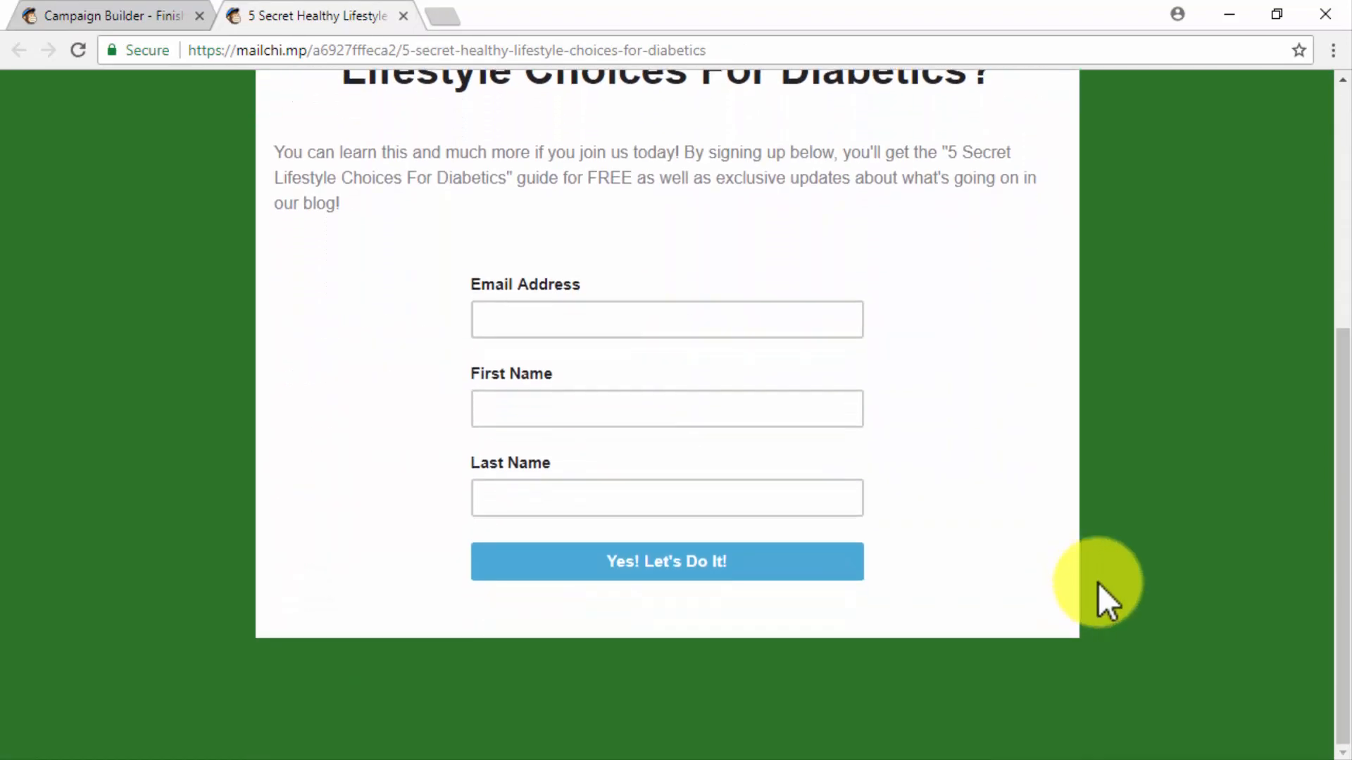